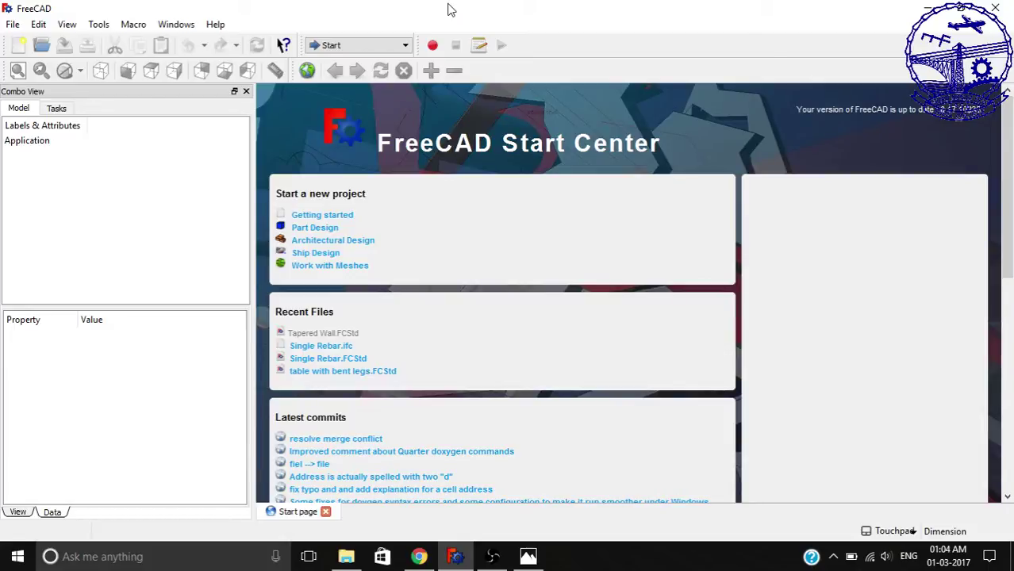
- Examine the Case 1 fill condition wall diagram in Photos, and return to FreeCAD
click(538, 561)
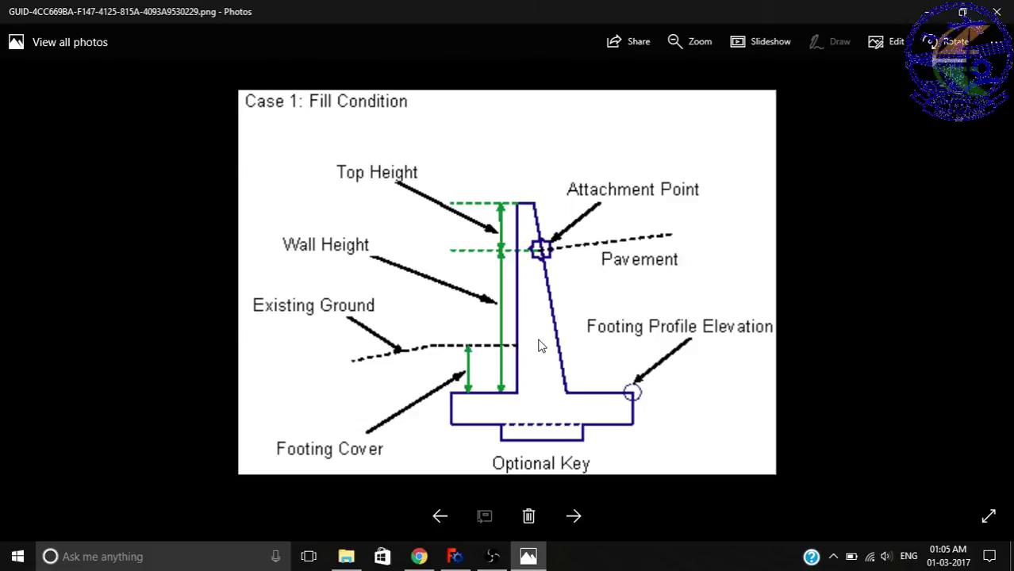
click(464, 558)
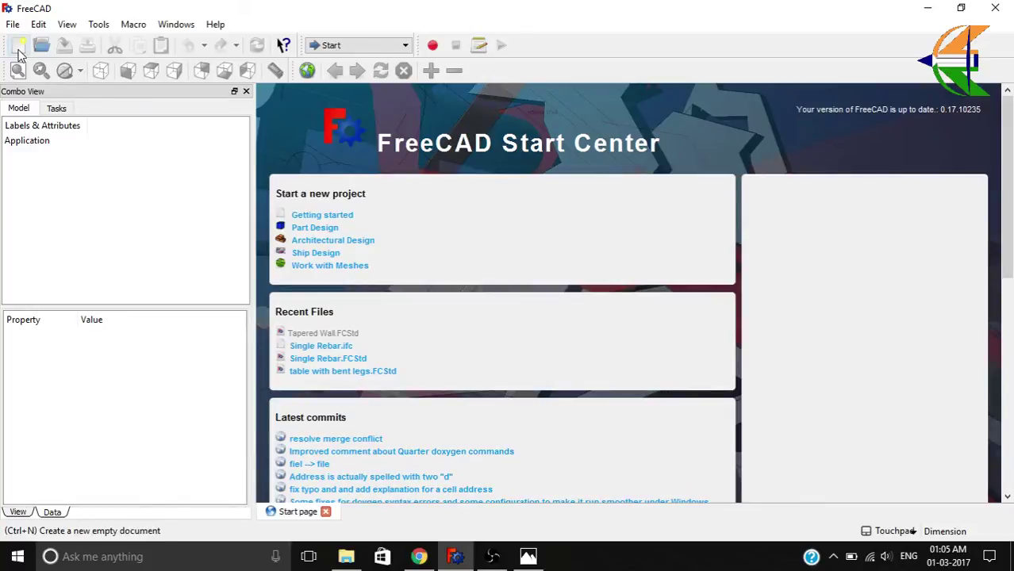
- Create a new document and start a sketch on the XZ-Plane in the Sketcher workbench
click(20, 53)
click(333, 46)
click(338, 310)
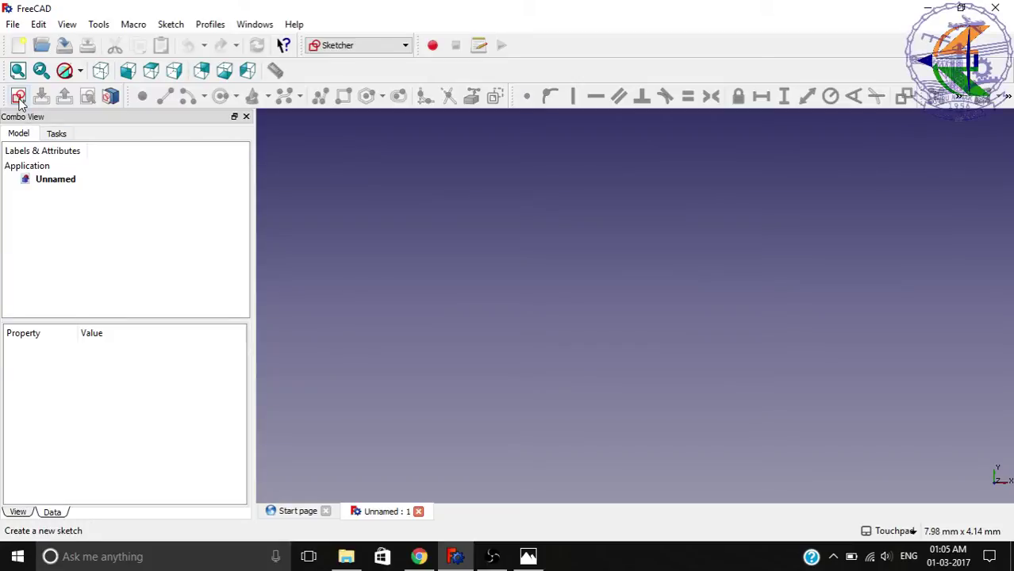
click(19, 96)
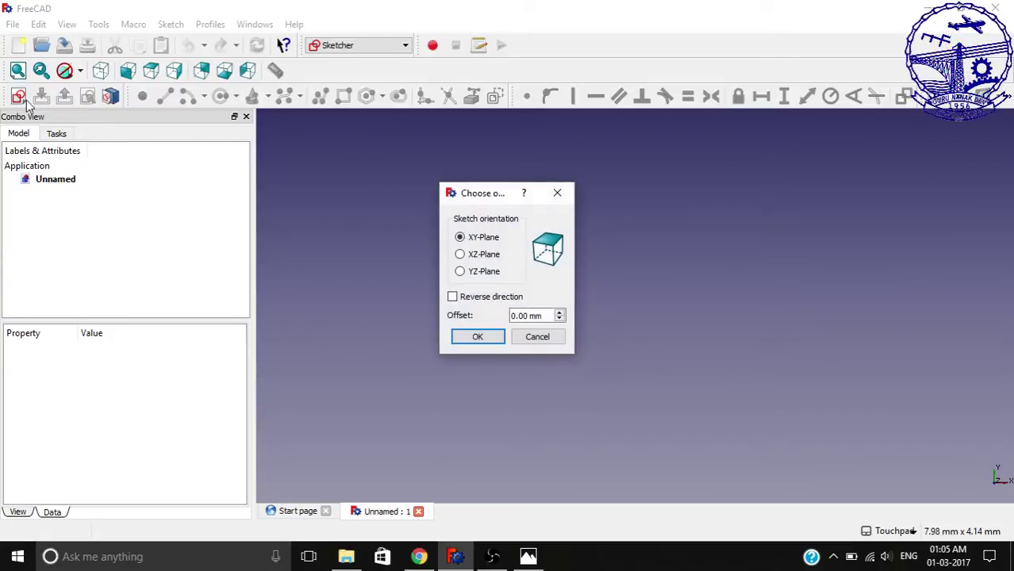
click(469, 258)
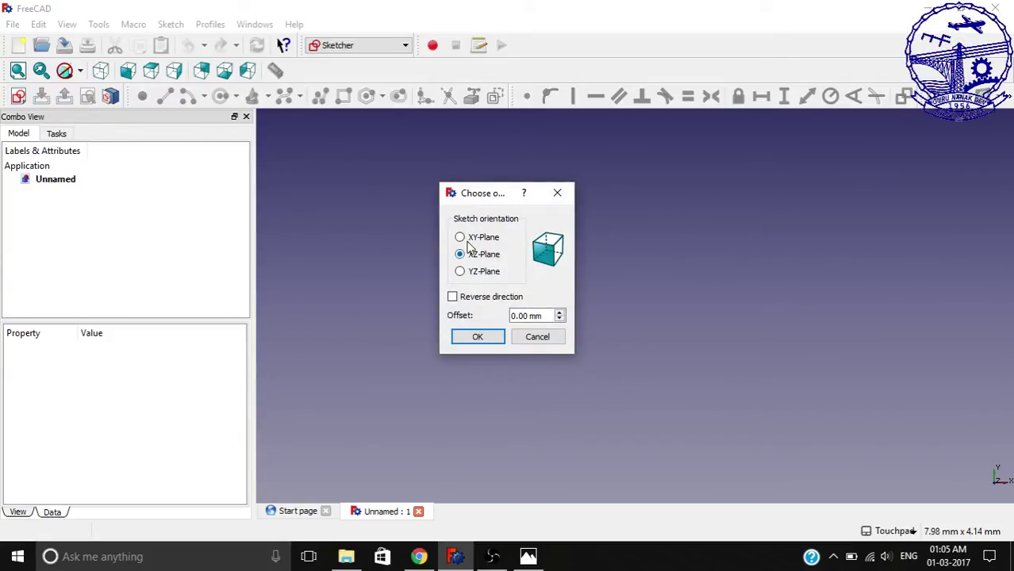
click(479, 338)
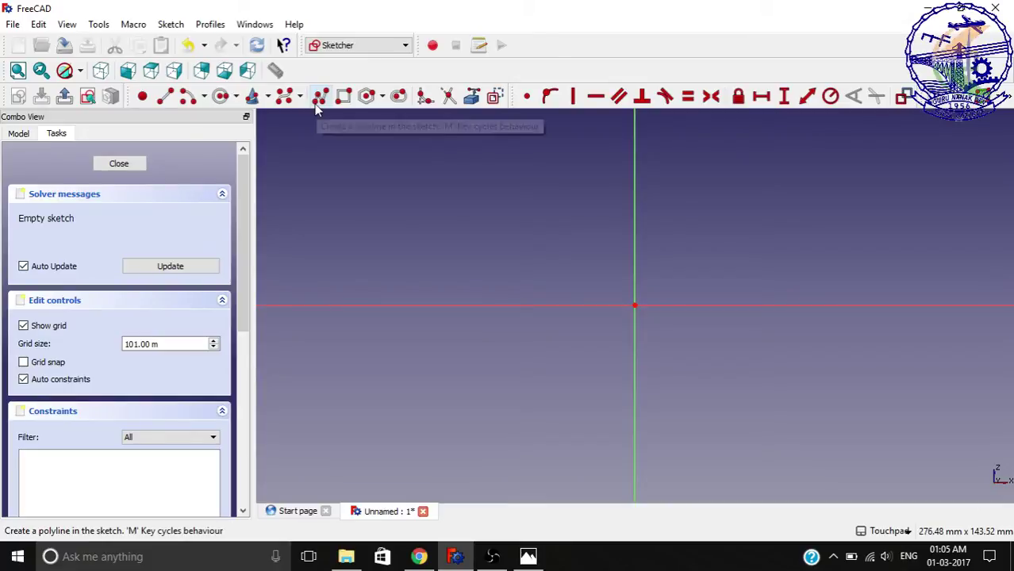
- Draw a closed trapezoid polyline about 673 mm high, with a base about 215 mm wide on the horizontal axis and a narrower horizontal top
click(319, 99)
scroll(464, 310, down, 4)
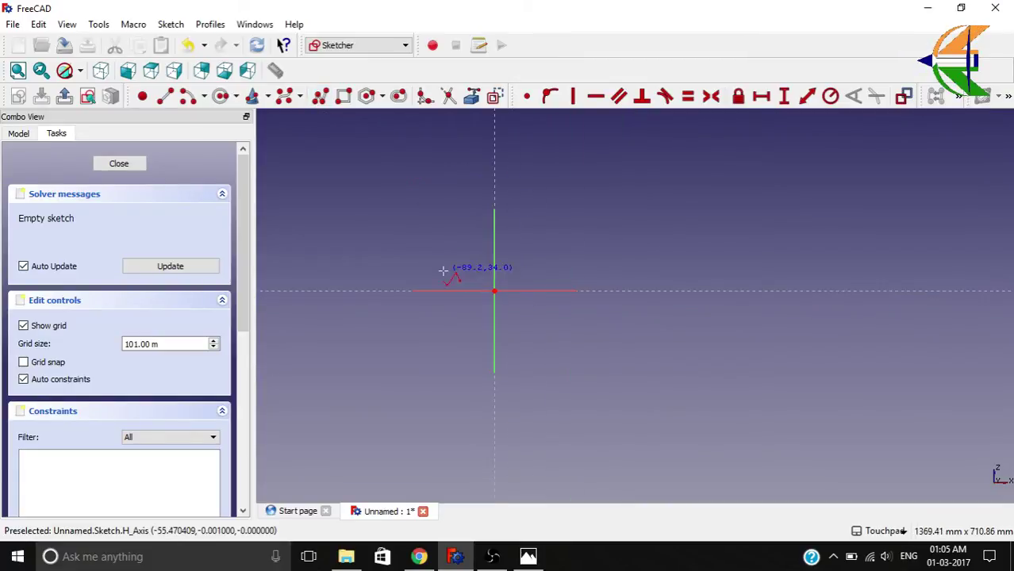
click(426, 291)
scroll(423, 377, down, 3)
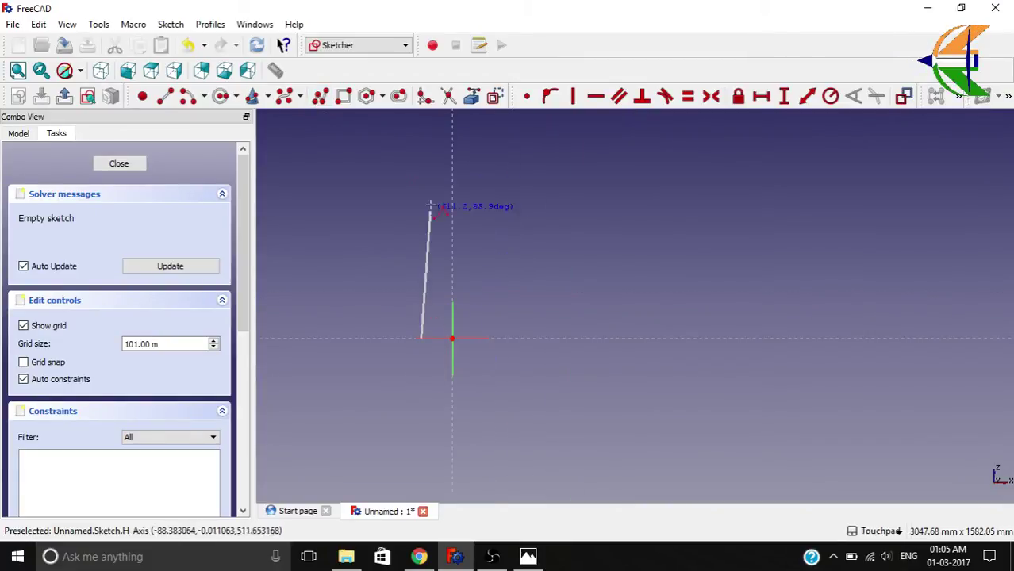
click(432, 170)
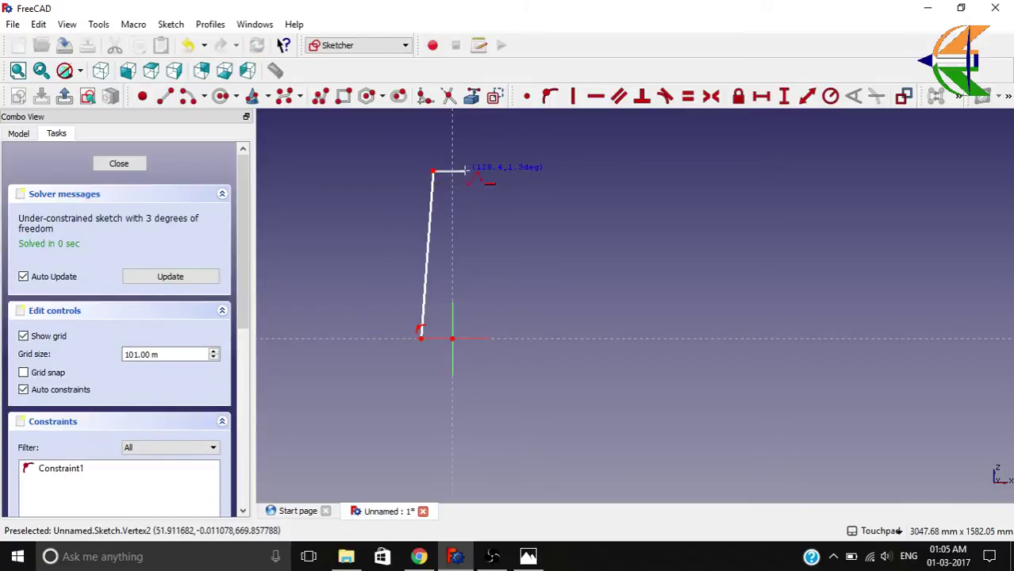
click(466, 169)
scroll(482, 323, up, 10)
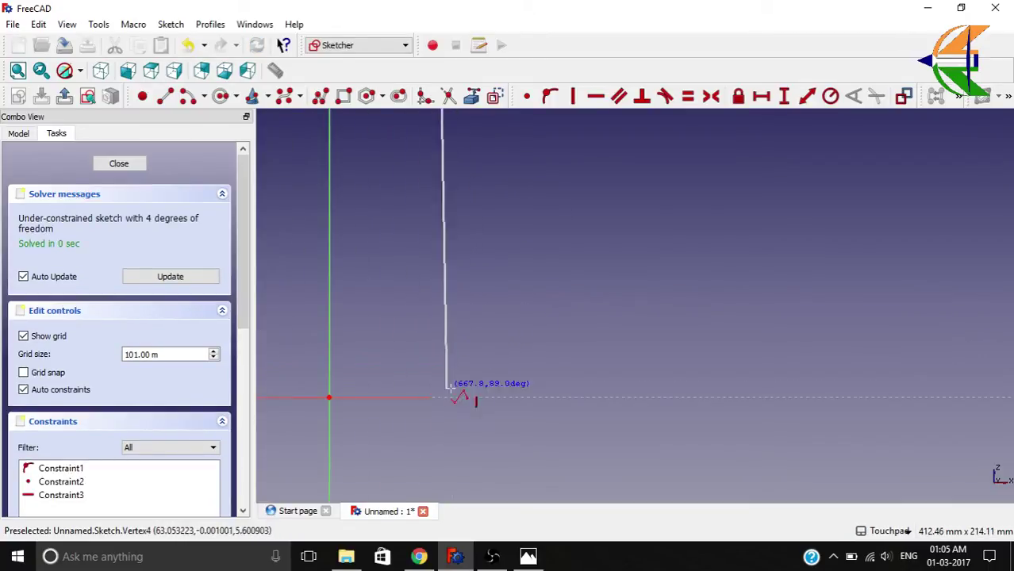
click(498, 398)
scroll(569, 384, down, 5)
click(569, 384)
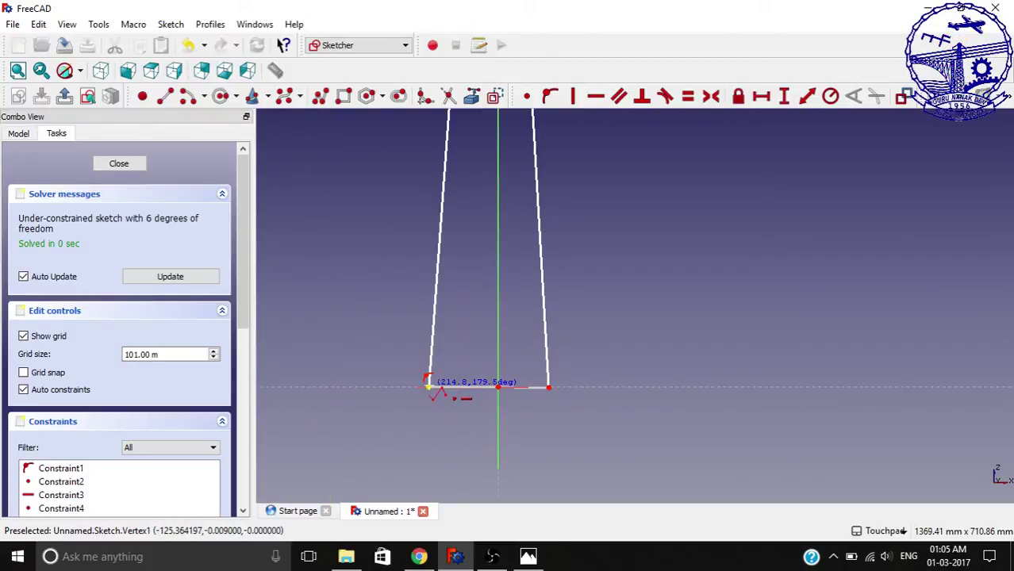
- Try to fix the base's right corner onto the horizontal axis, and delete the redundant constraint
click(548, 388)
click(562, 388)
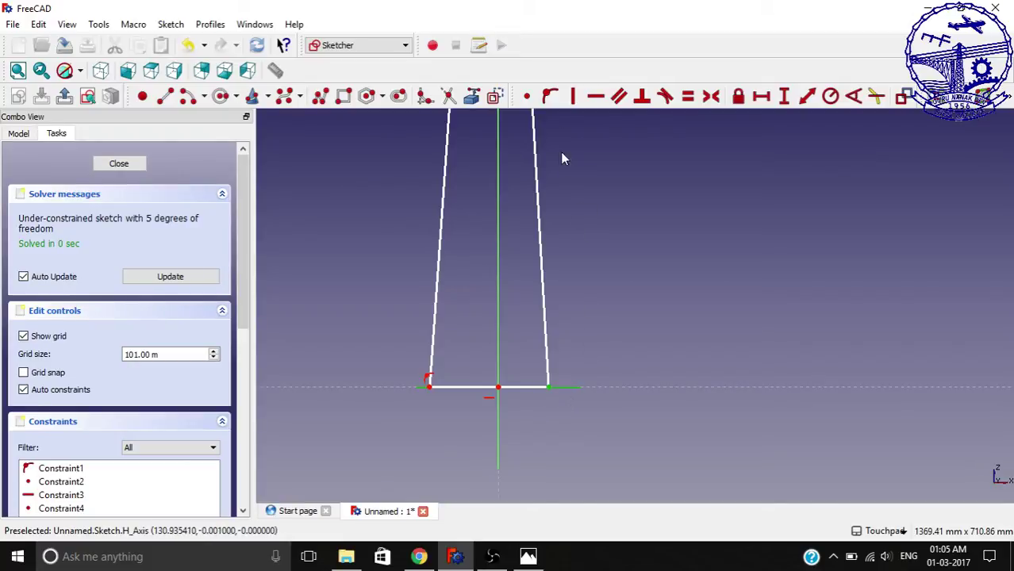
click(549, 96)
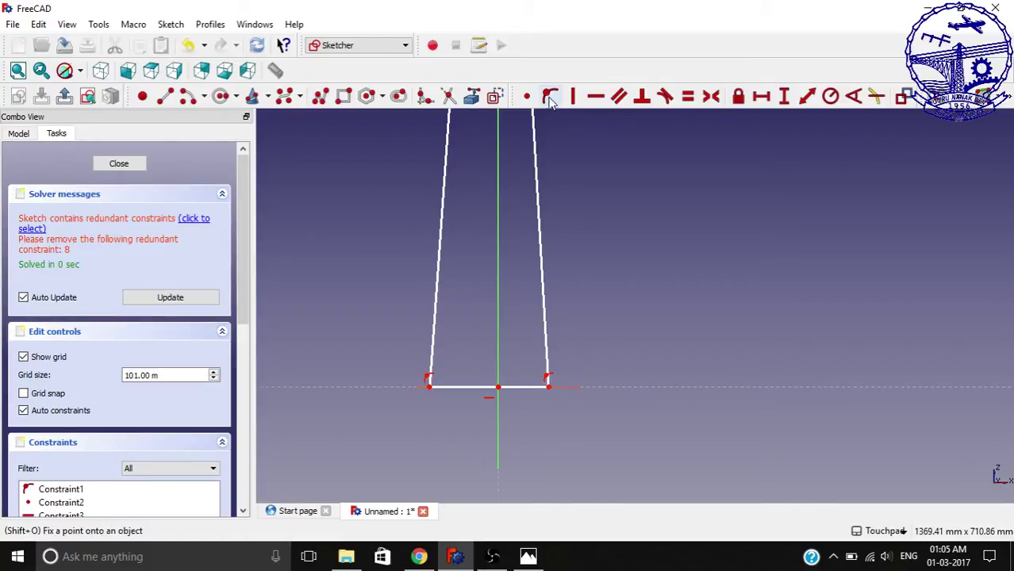
click(204, 226)
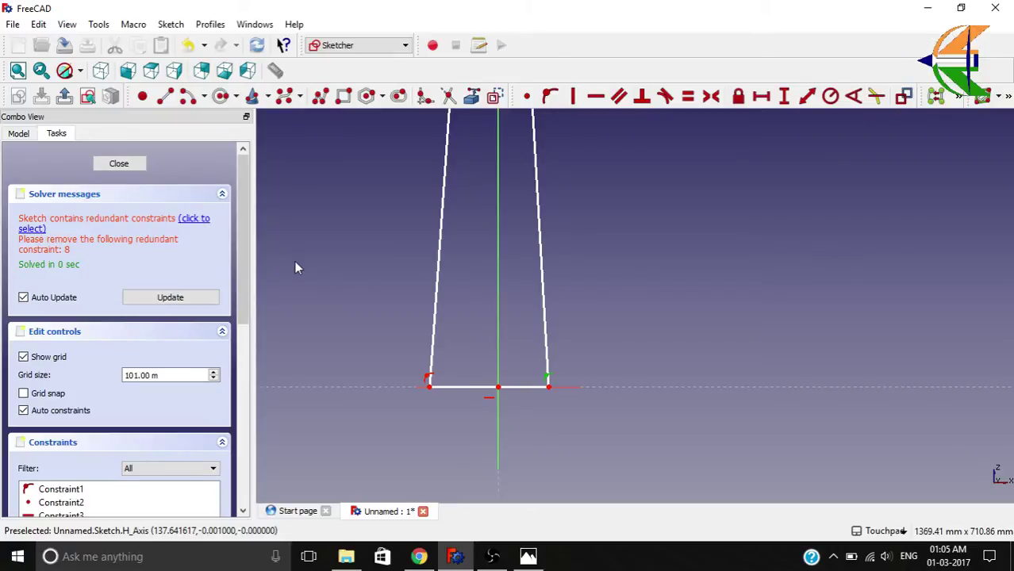
key(Delete)
- Make the two base corners of the trapezoid symmetric about the vertical axis
scroll(540, 426, down, 3)
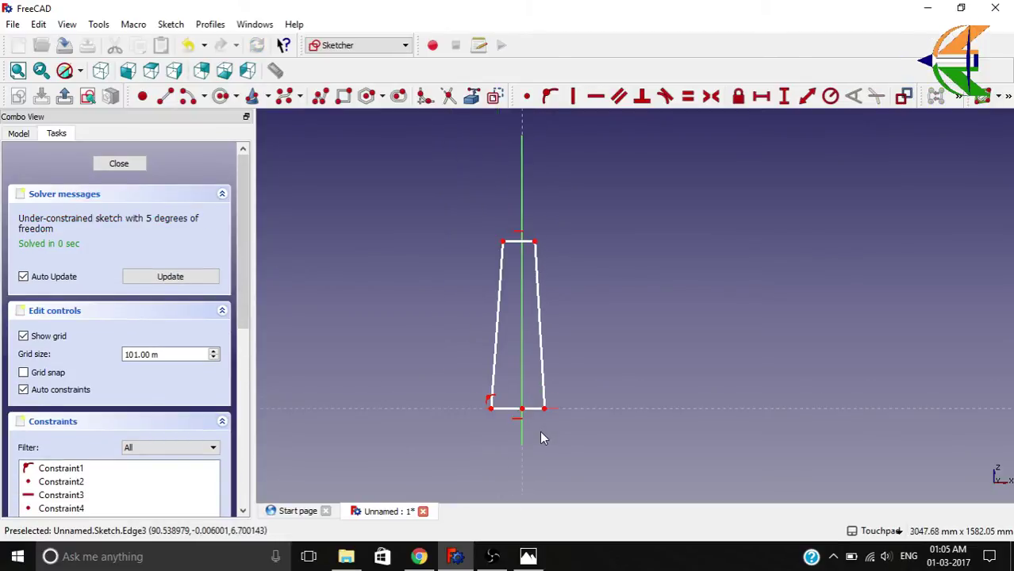
scroll(542, 437, up, 2)
scroll(540, 406, up, 3)
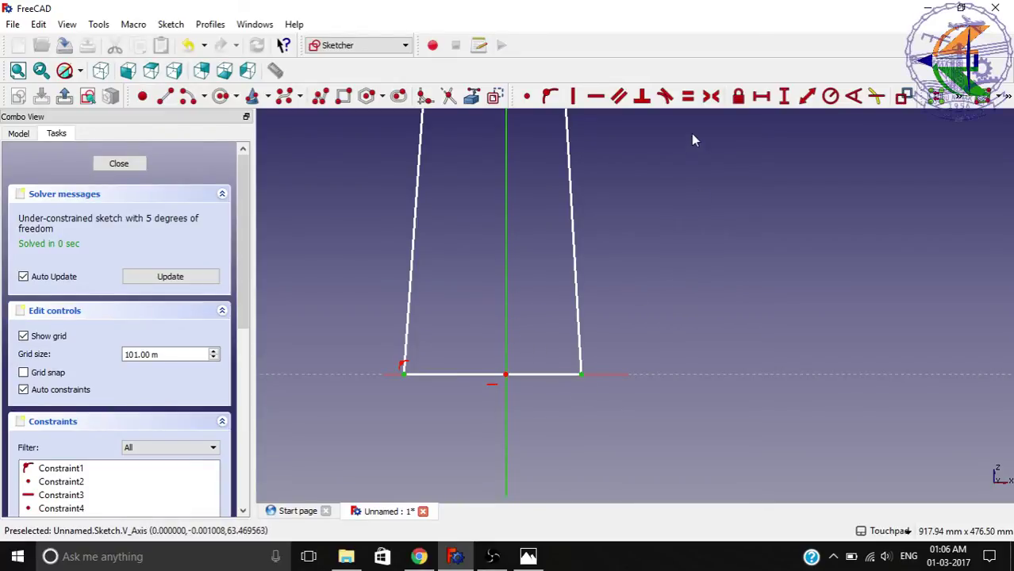
click(711, 96)
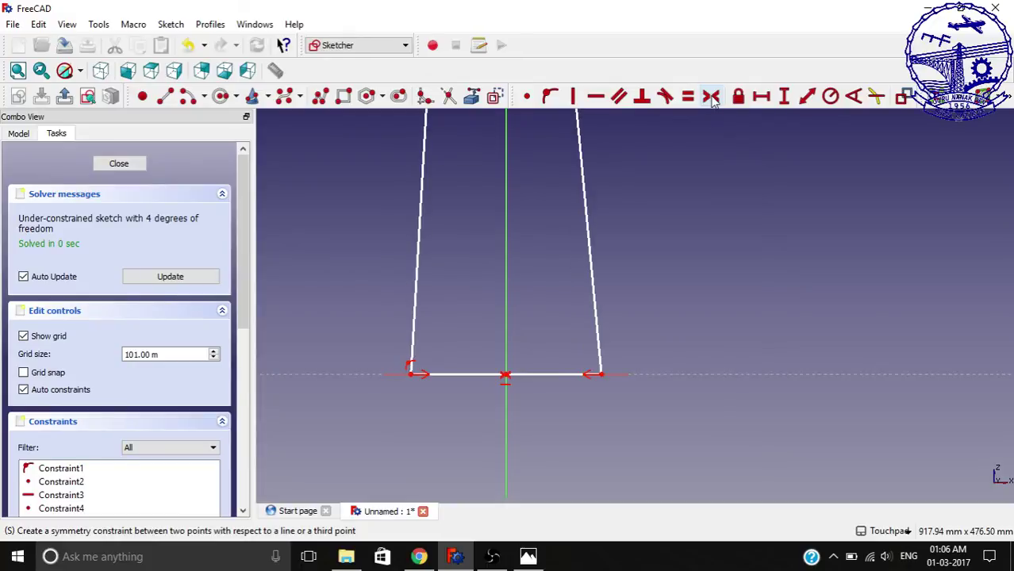
- Set the base edge's horizontal length to 250 mm, named "Bottom Thickness", and place the dimension below the profile
scroll(662, 327, down, 2)
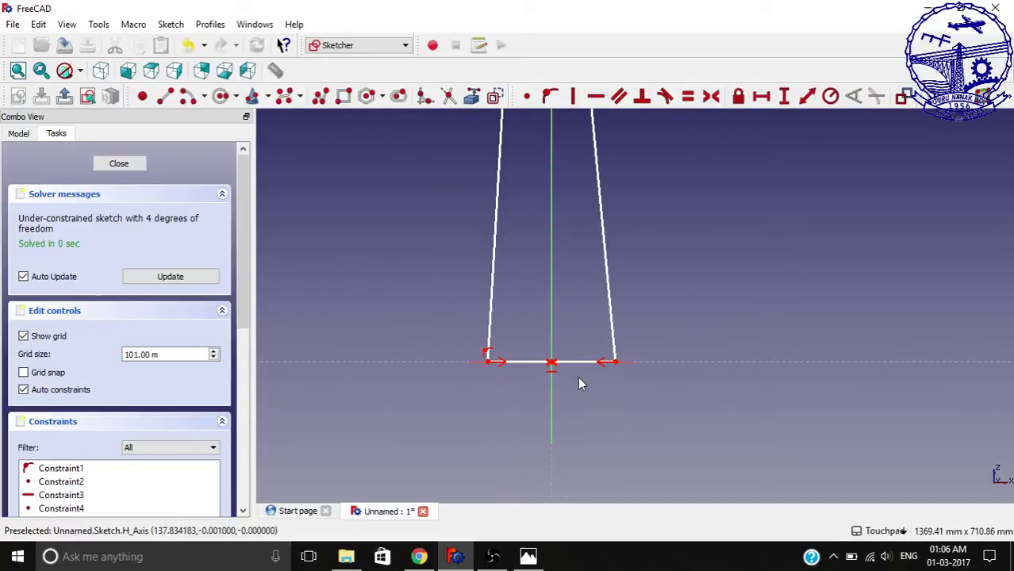
click(581, 363)
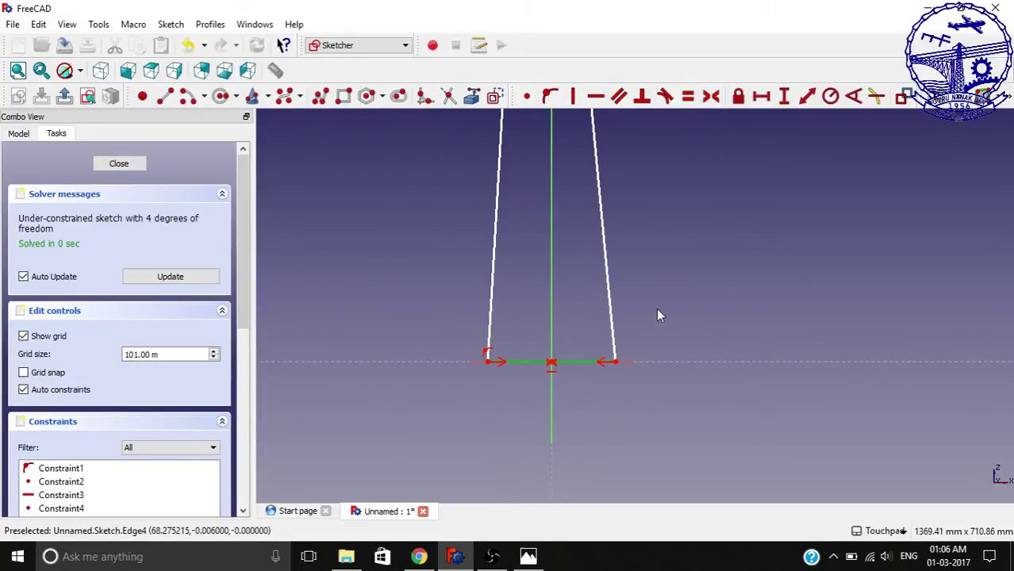
click(761, 96)
text(250 mm)
key(Tab)
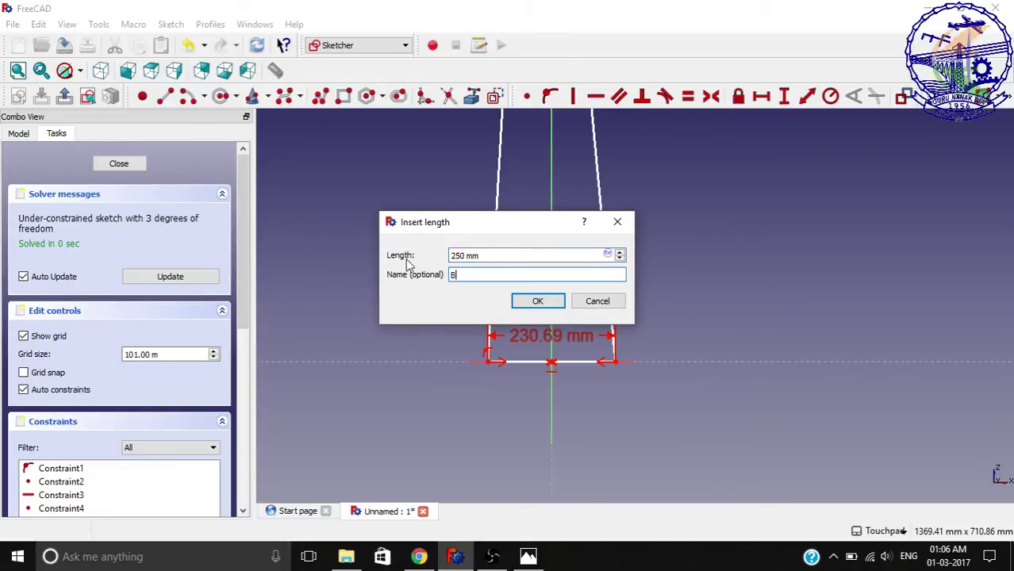
text(Bottom Thickness)
key(Return)
scroll(532, 421, down, 3)
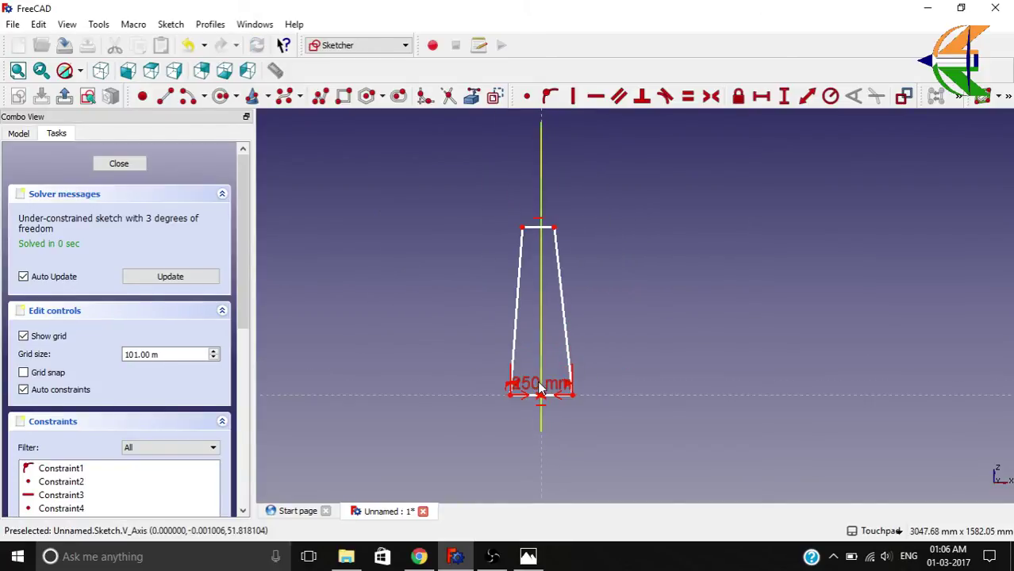
drag(541, 386, 650, 460)
- Set the top edge's horizontal length to 150 mm and name the constraint "Top Thickness"
scroll(542, 245, up, 3)
click(519, 206)
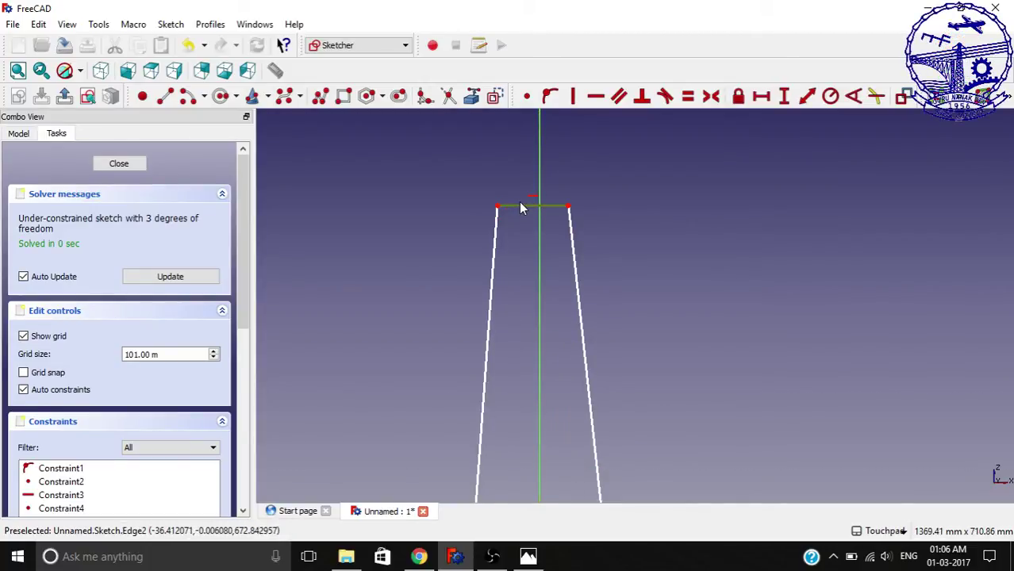
scroll(522, 191, down, 3)
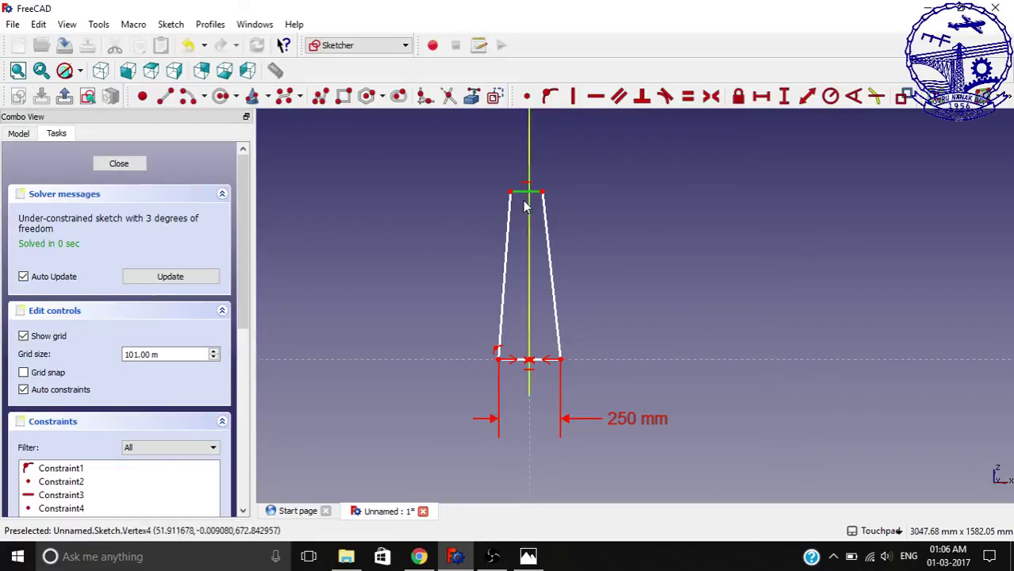
scroll(521, 196, up, 3)
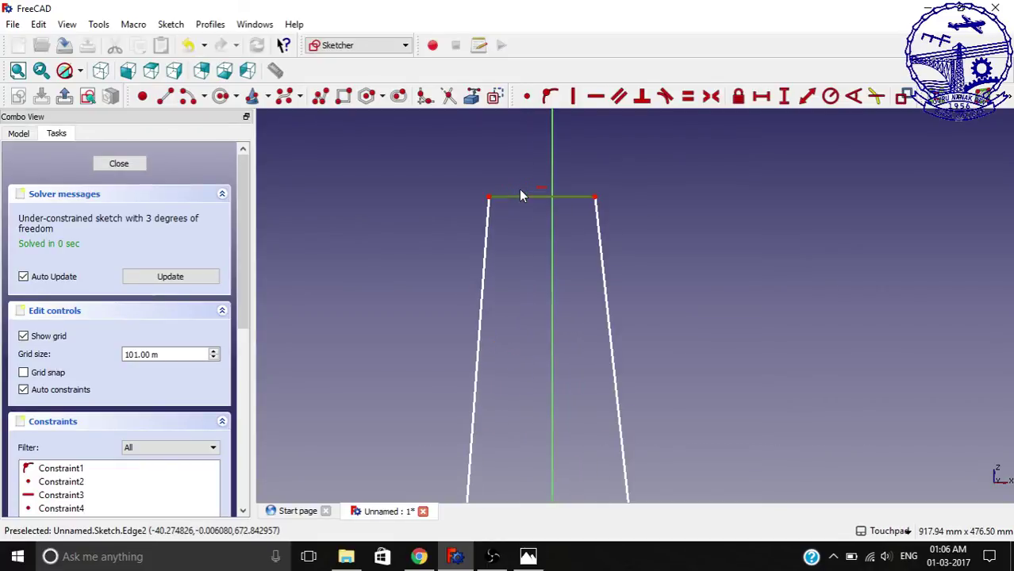
click(761, 96)
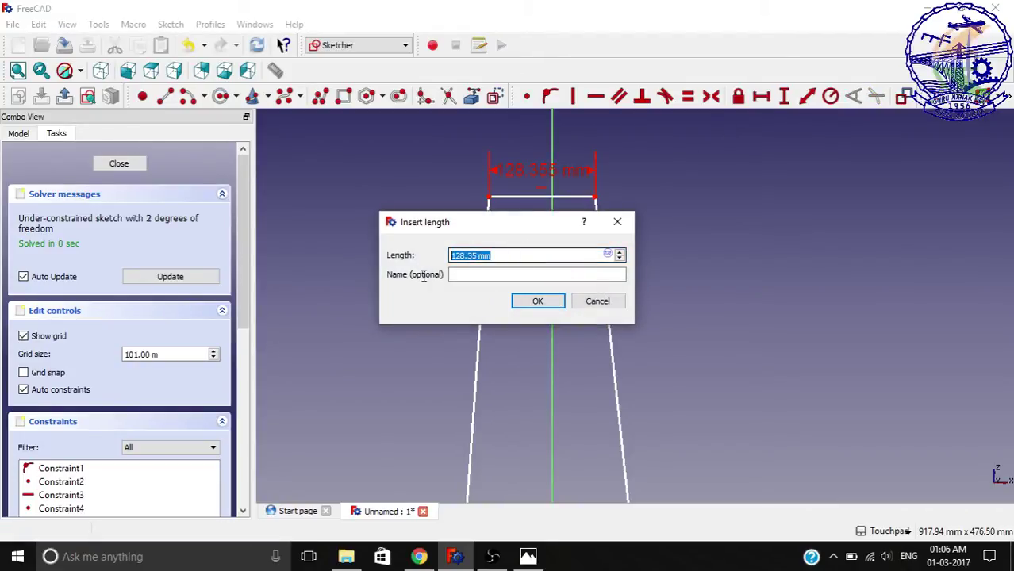
text(15)
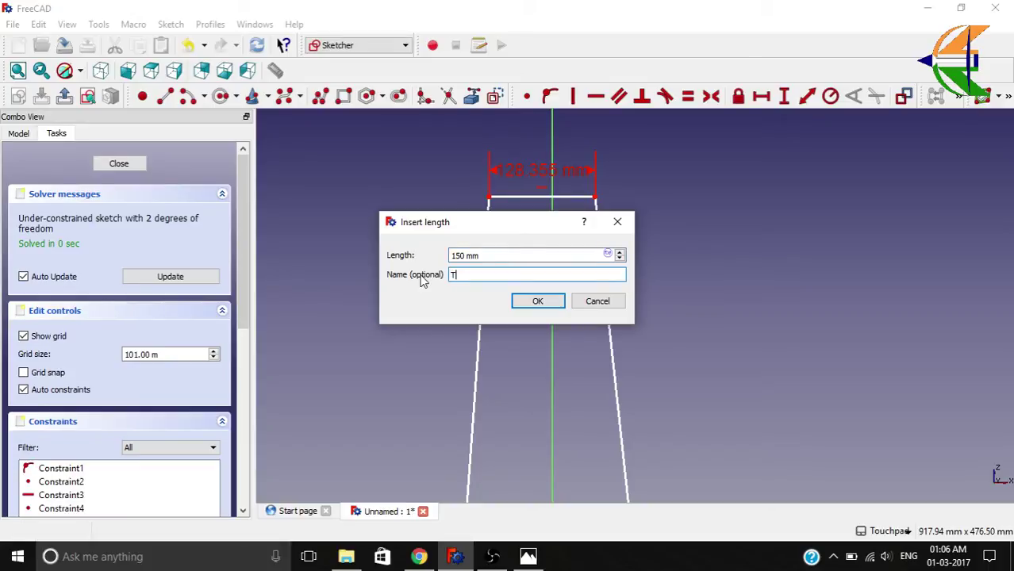
text(Top thicn)
text(kness)
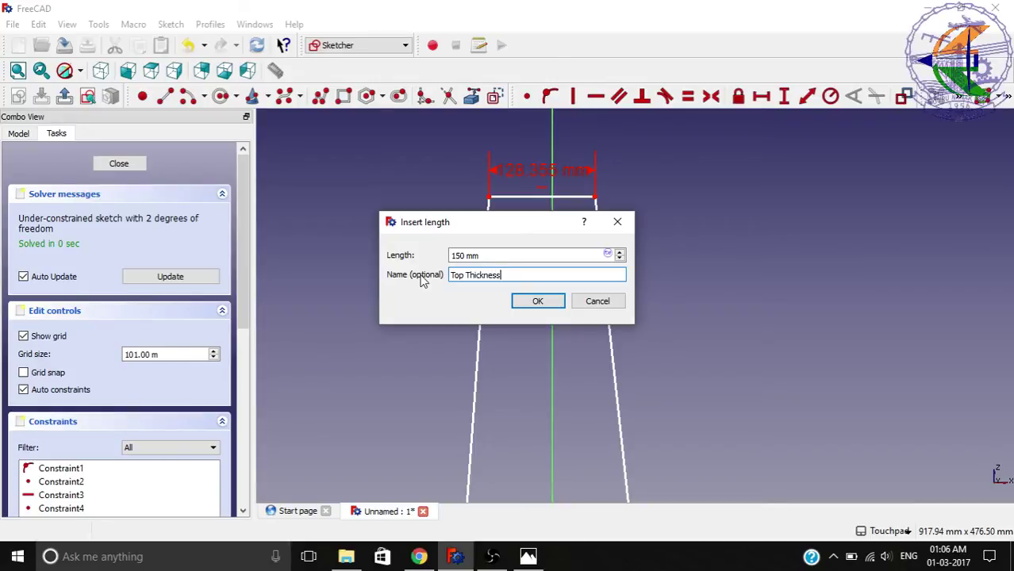
key(Return)
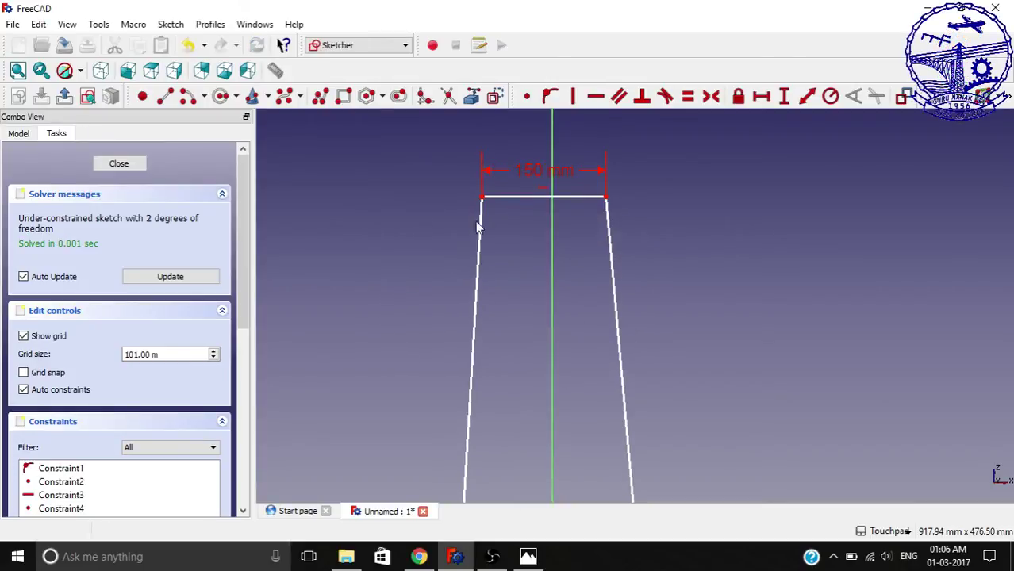
- Set the vertical distance between the left side's top and bottom corners to 3 m, naming the constraint "Height"
scroll(481, 204, down, 3)
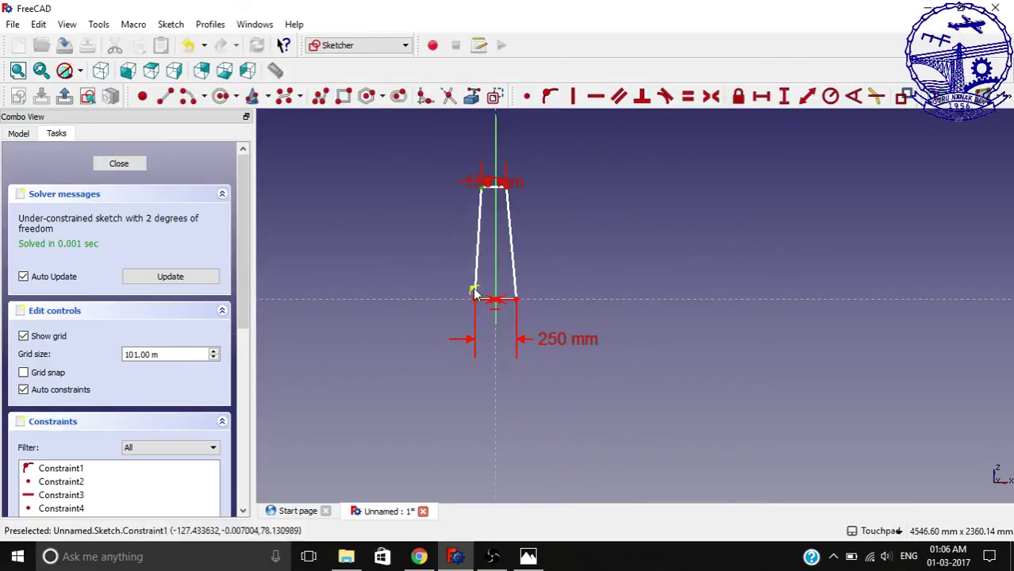
scroll(476, 295, up, 3)
scroll(481, 319, down, 4)
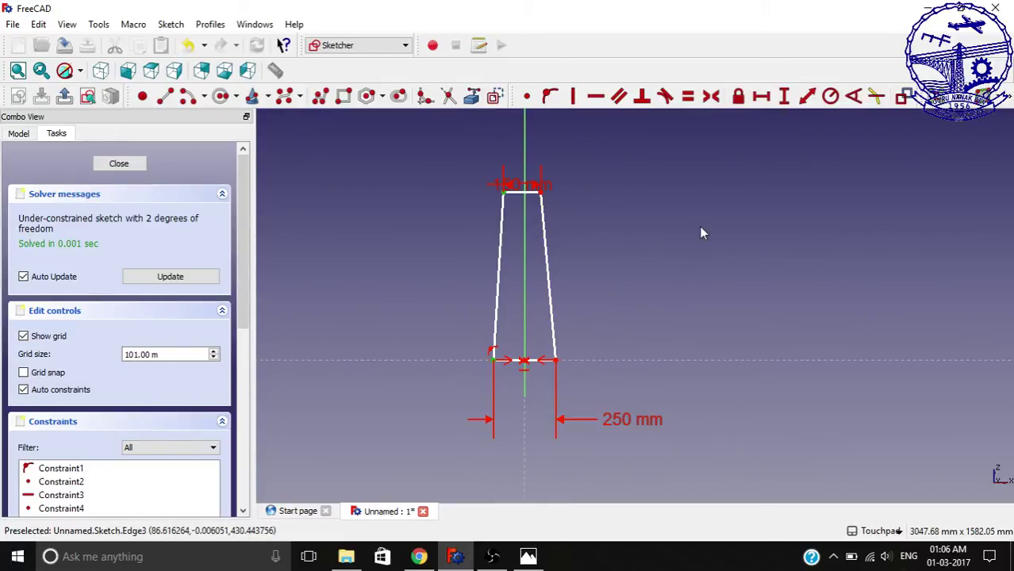
click(783, 96)
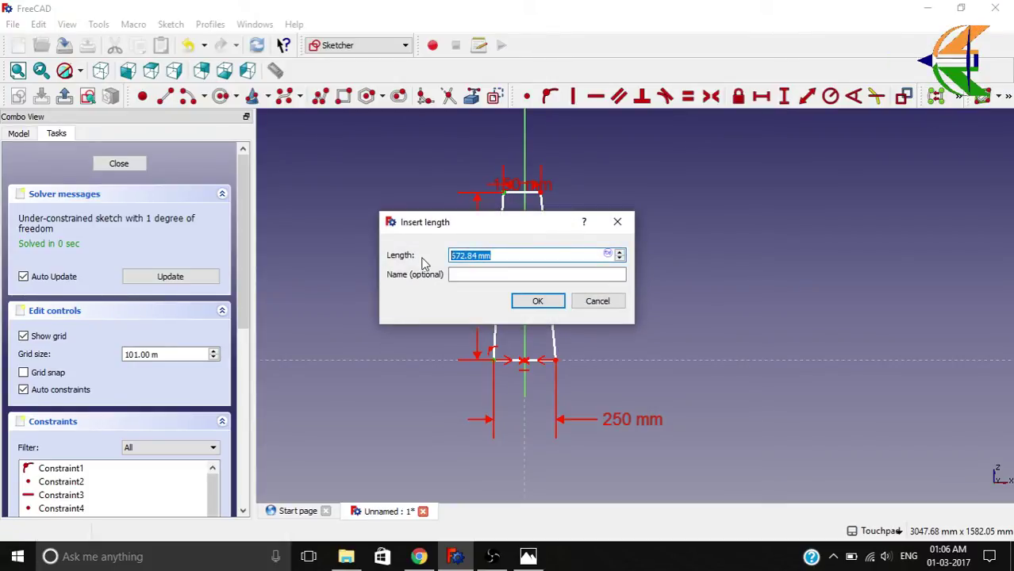
text(3 m)
key(Tab)
text(Height)
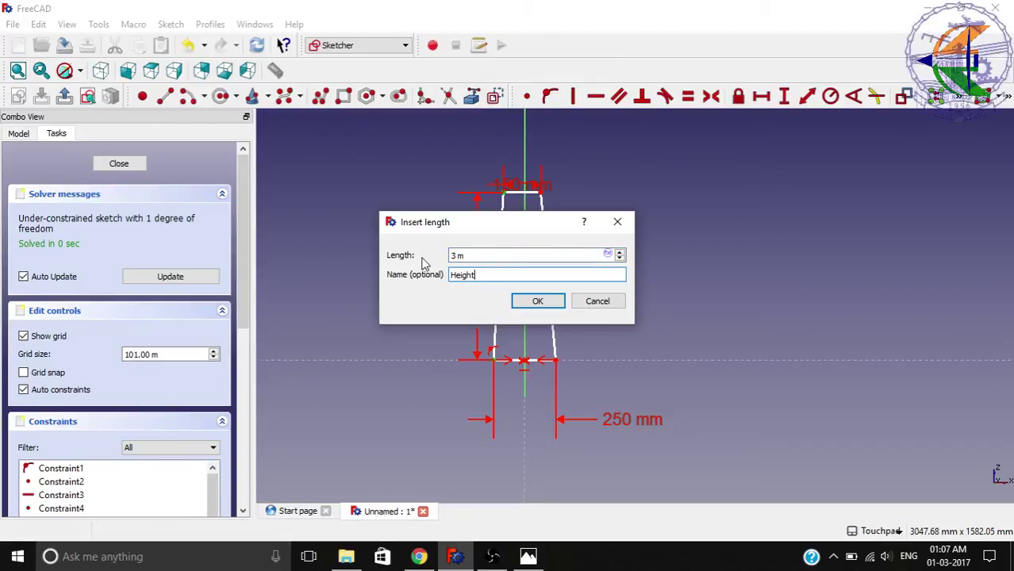
key(Return)
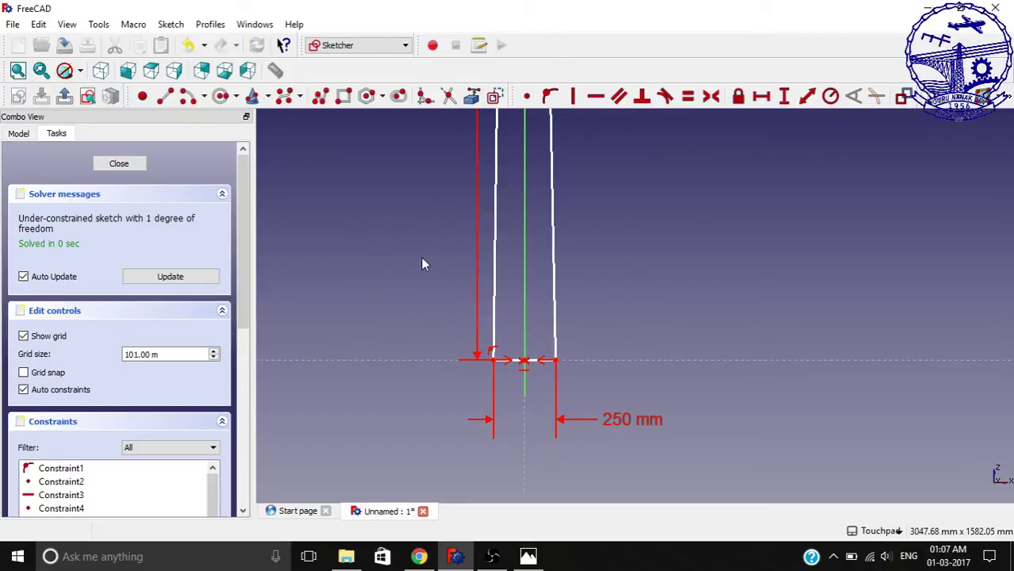
scroll(462, 365, down, 5)
scroll(465, 307, up, 4)
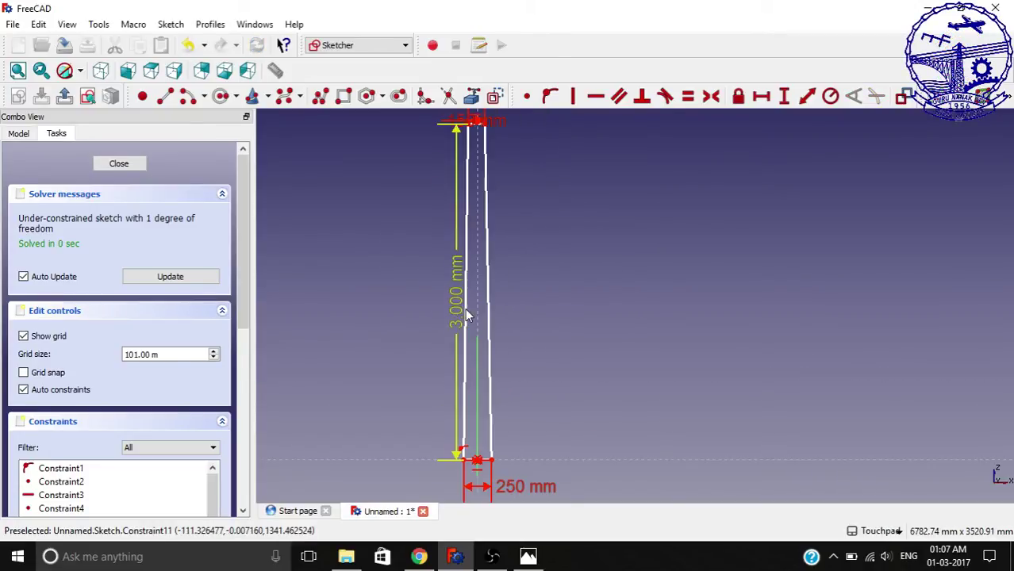
mouse_move(468, 220)
mouse_down()
mouse_move(481, 215)
mouse_move(470, 222)
mouse_up()
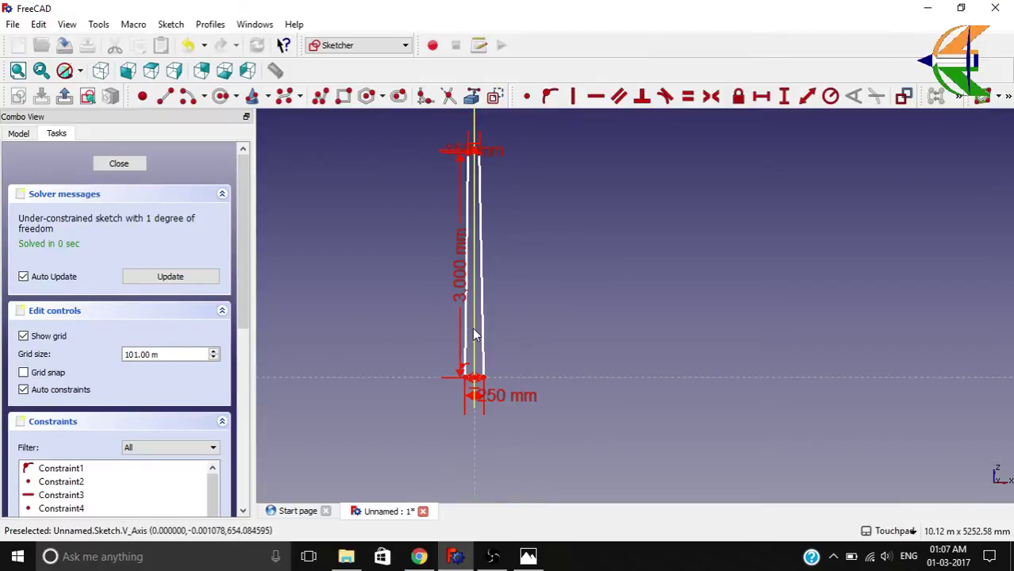
- Constrain the trapezoid's left side to vertical and finish editing the sketch
scroll(472, 327, up, 4)
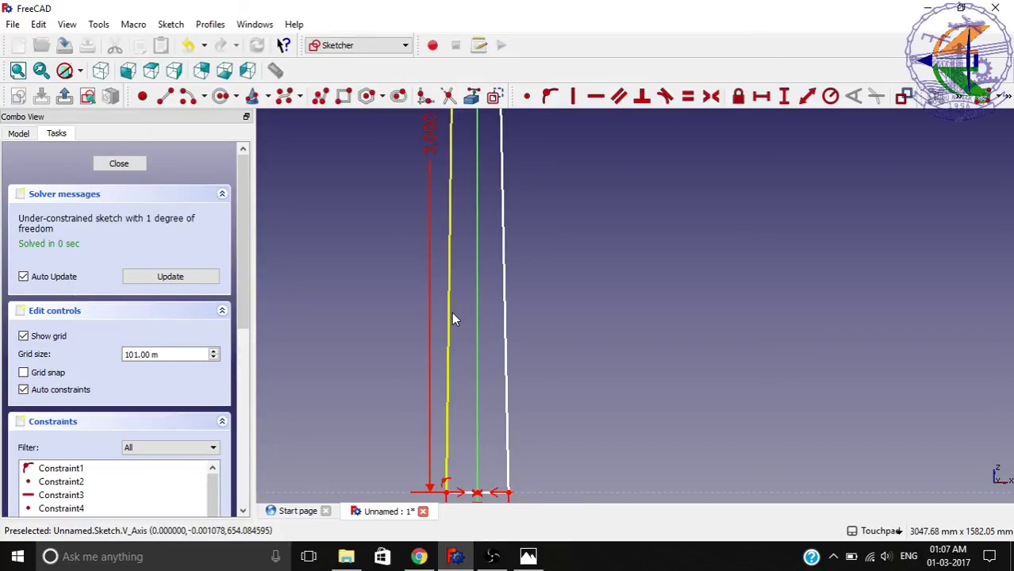
scroll(497, 311, down, 5)
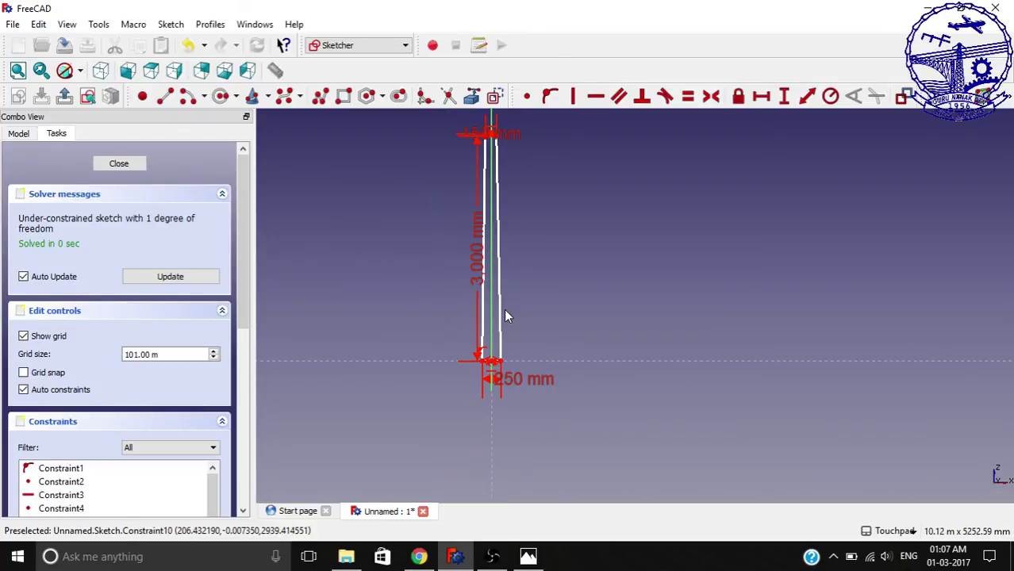
scroll(505, 313, up, 3)
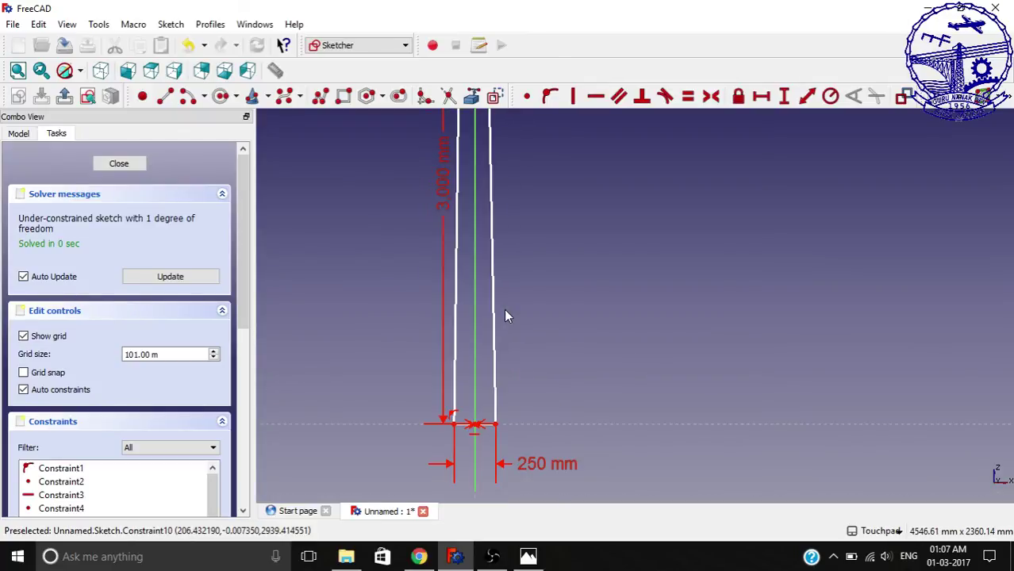
click(456, 314)
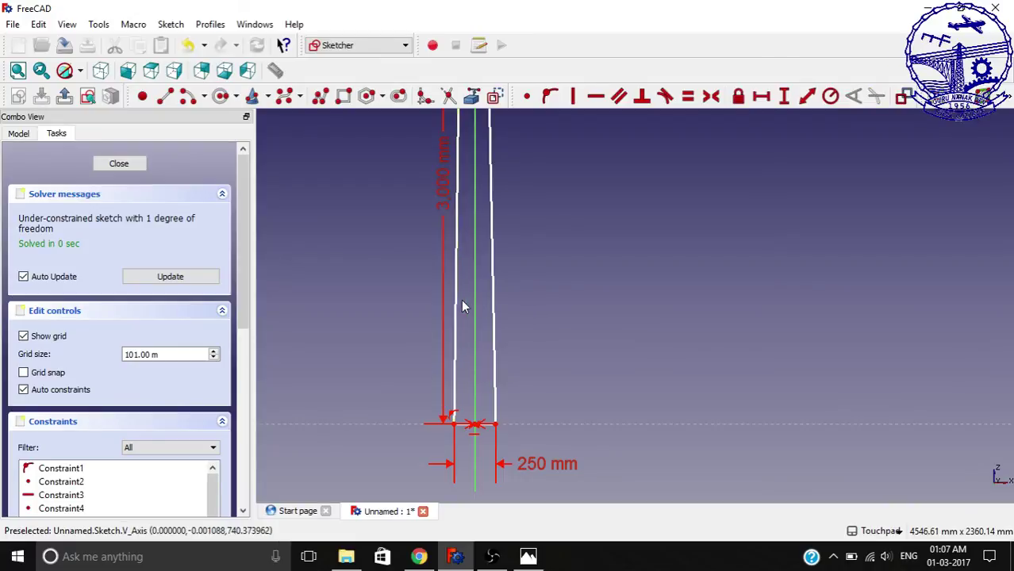
click(578, 96)
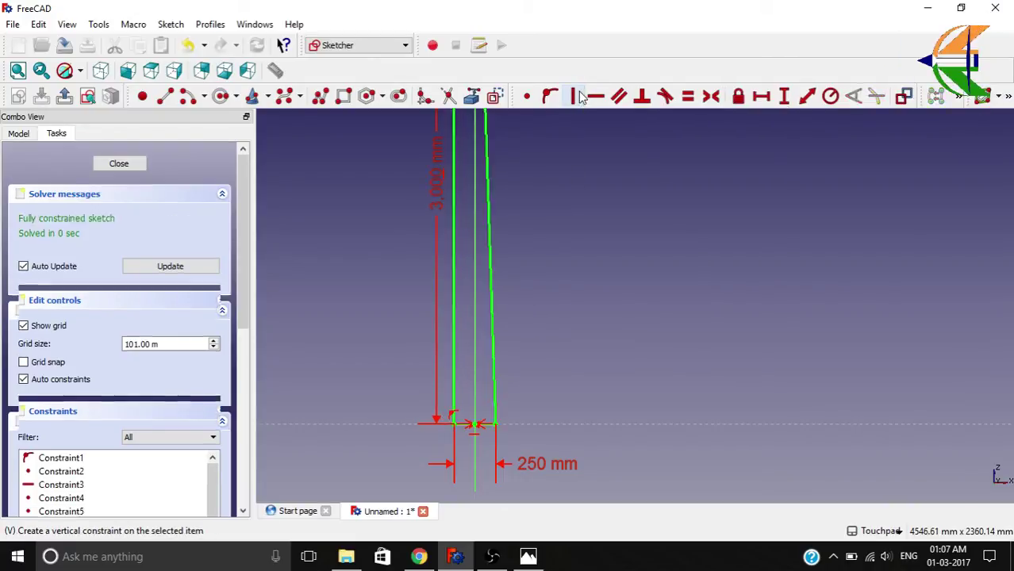
scroll(515, 304, down, 4)
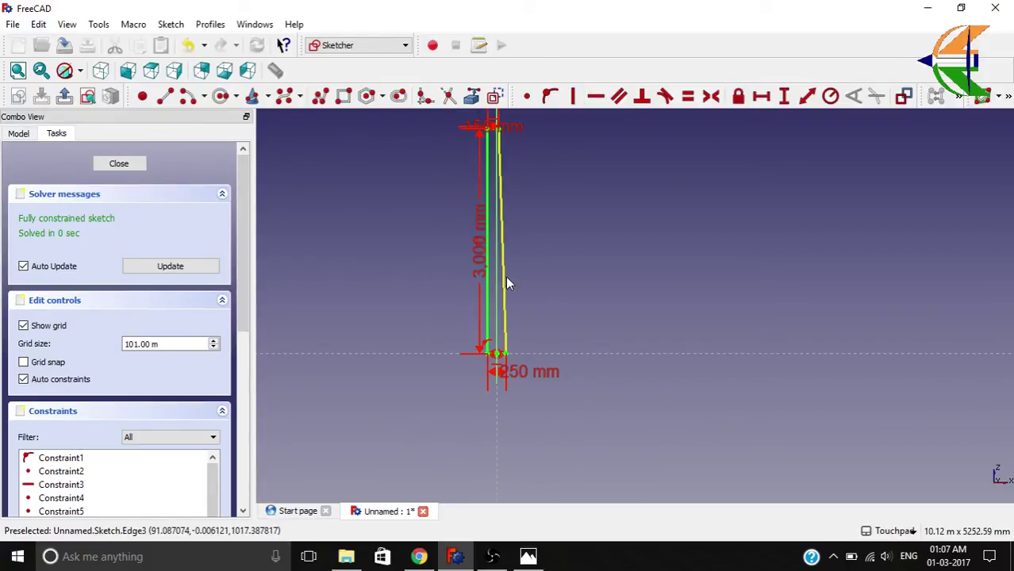
click(119, 163)
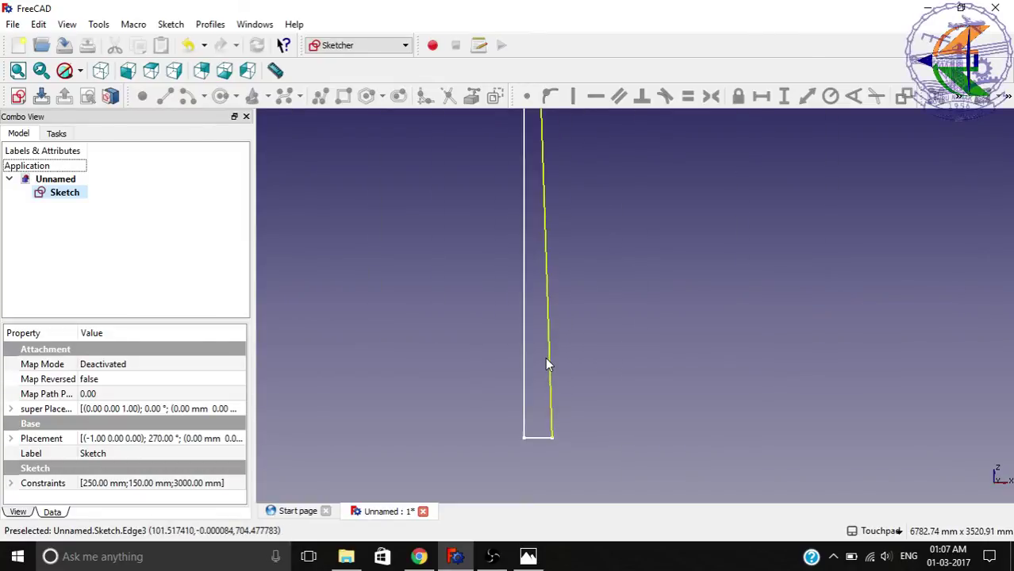
scroll(492, 285, down, 3)
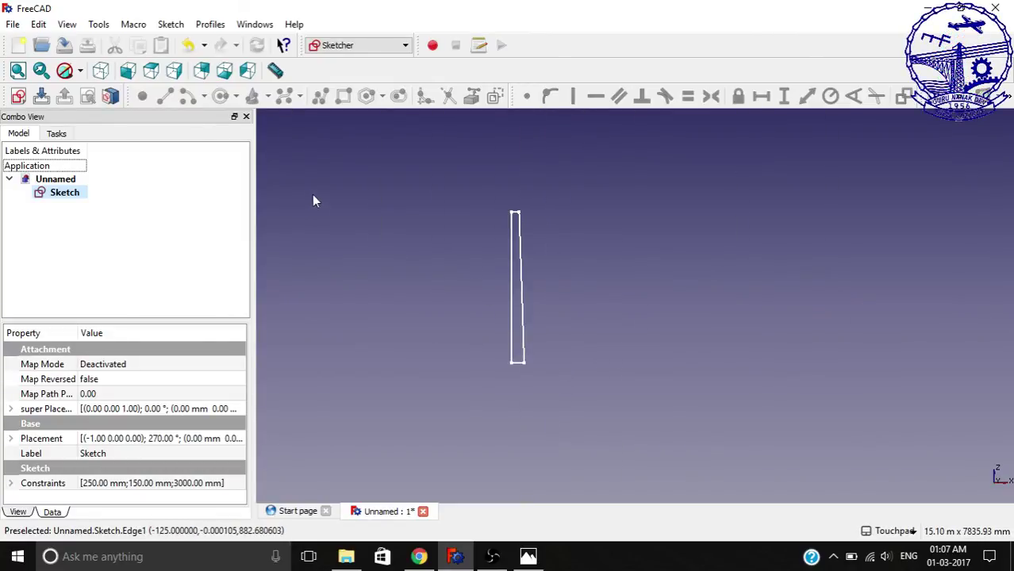
- In the Part workbench, set up an Extrude of the sketch along a custom direction with Y set to 1
click(352, 48)
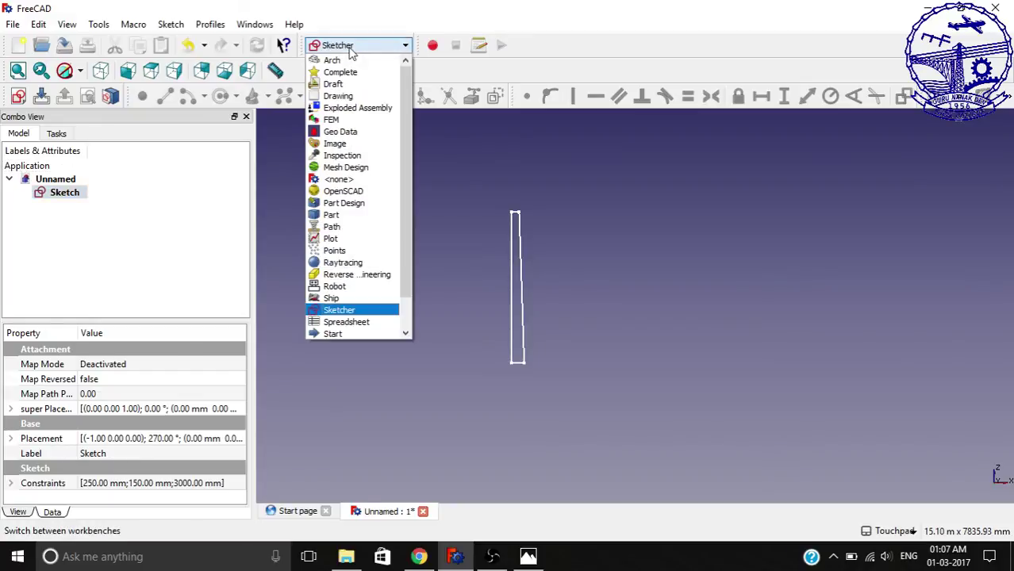
click(345, 216)
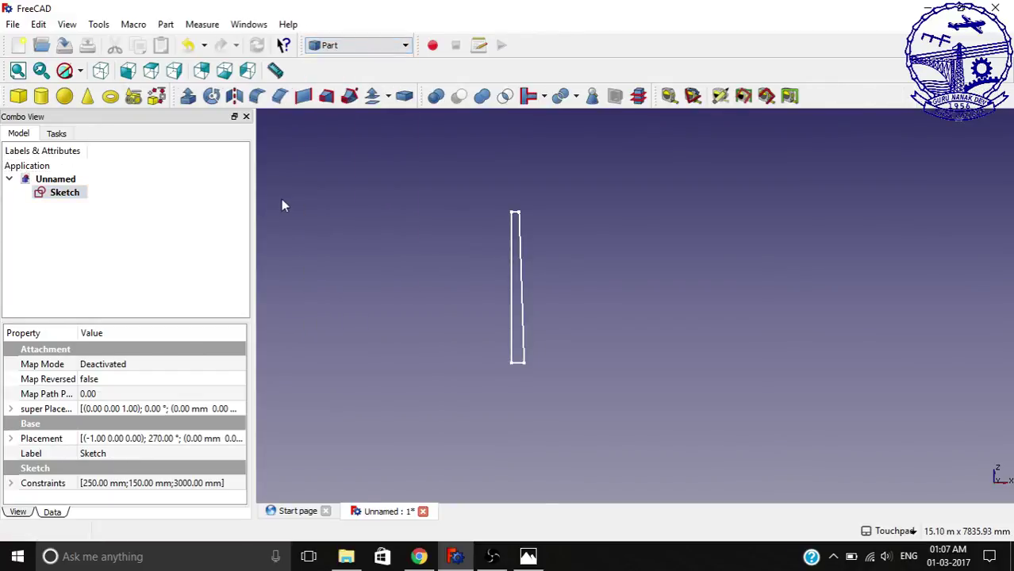
click(131, 249)
click(63, 194)
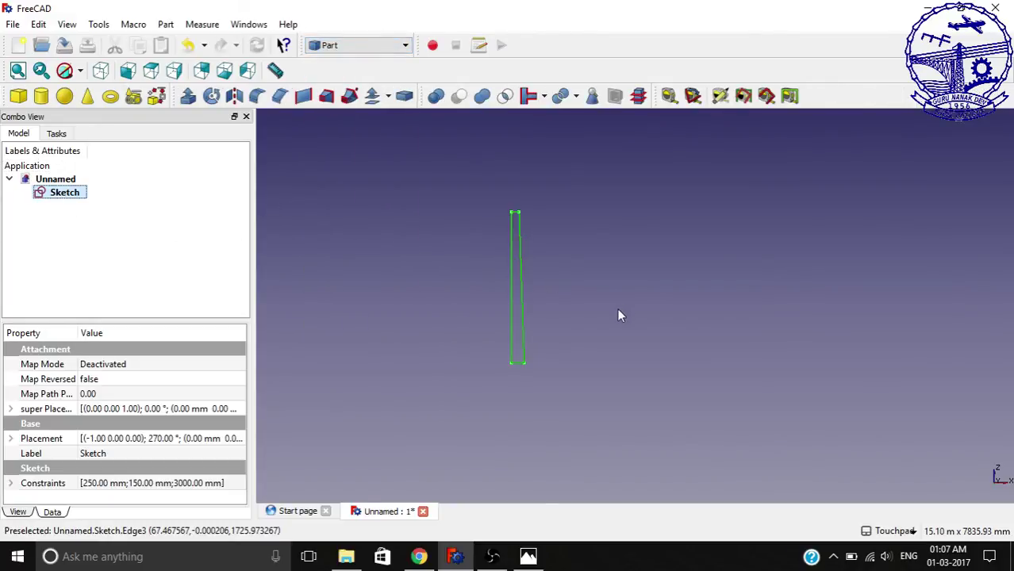
alt+drag(611, 317, 511, 325)
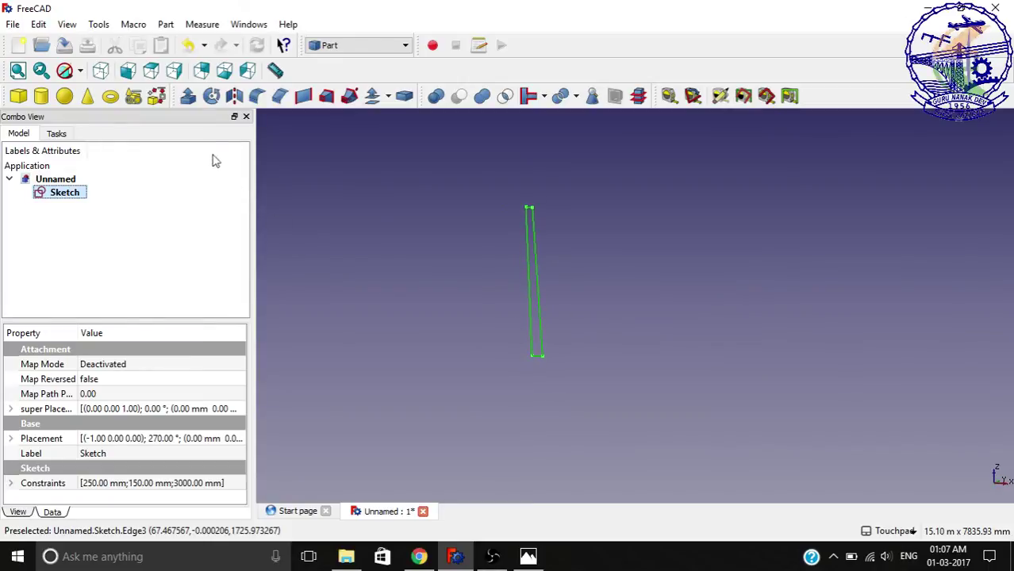
click(188, 95)
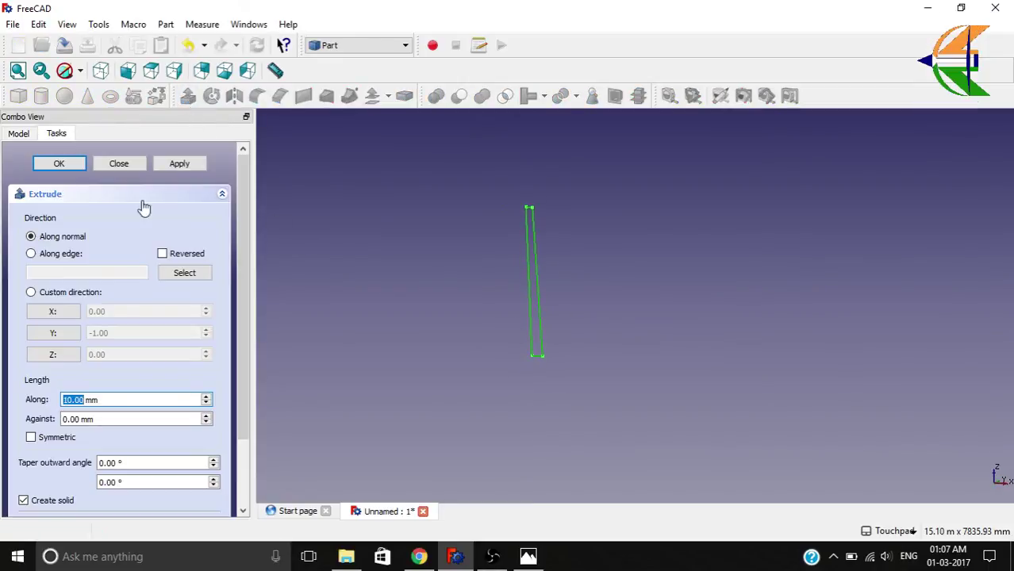
click(89, 294)
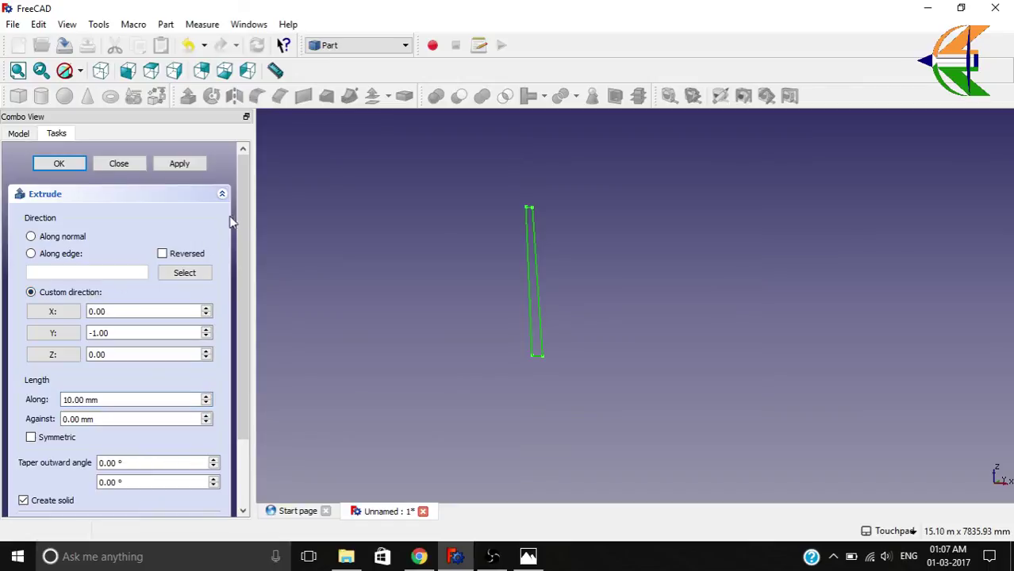
drag(241, 226, 238, 271)
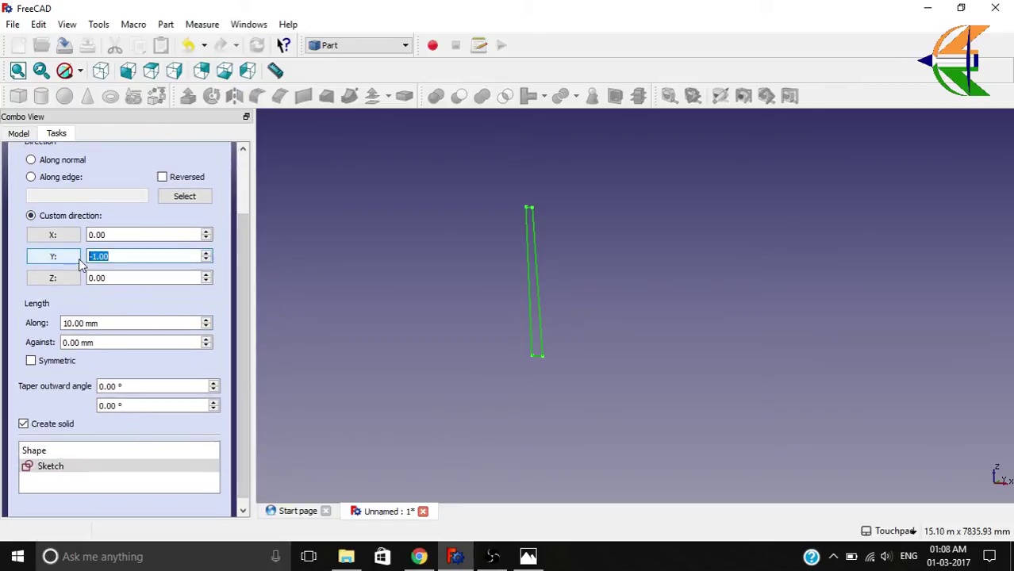
text(1)
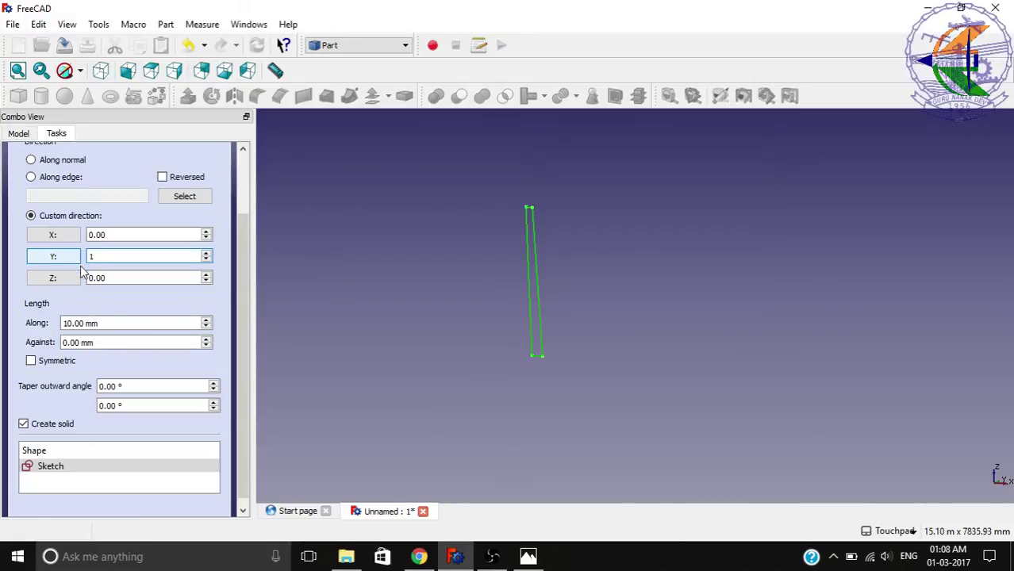
- Set the extrusion's length along that direction to 6 m and create the solid
drag(98, 324, 70, 323)
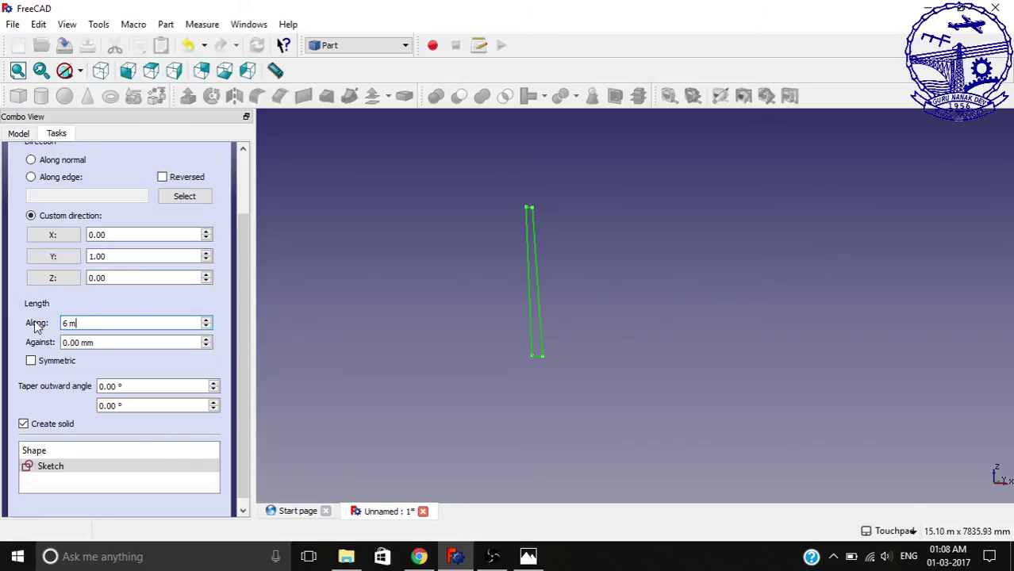
scroll(247, 318, down, 1)
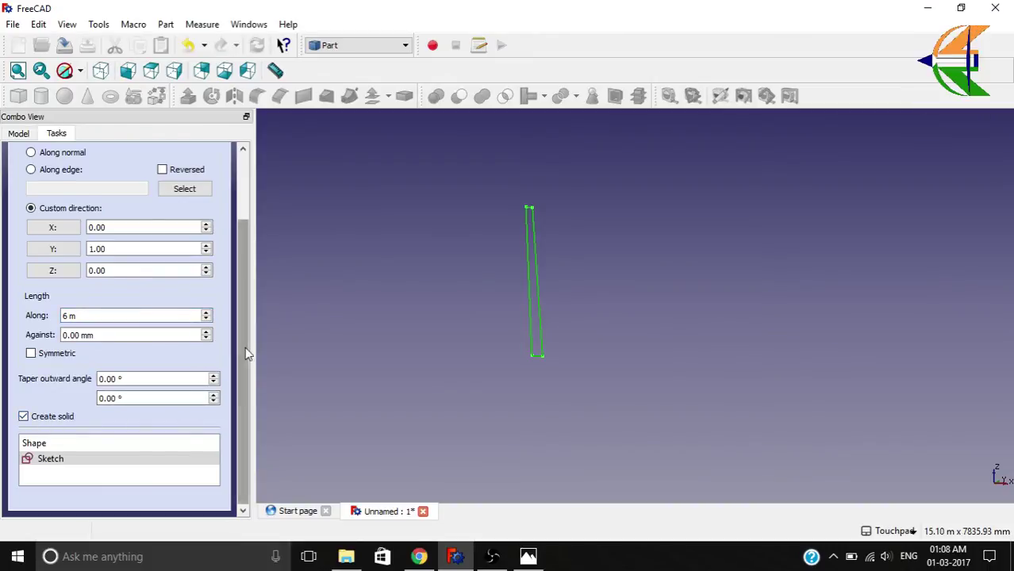
scroll(248, 334, up, 1)
scroll(248, 334, up, 3)
click(59, 162)
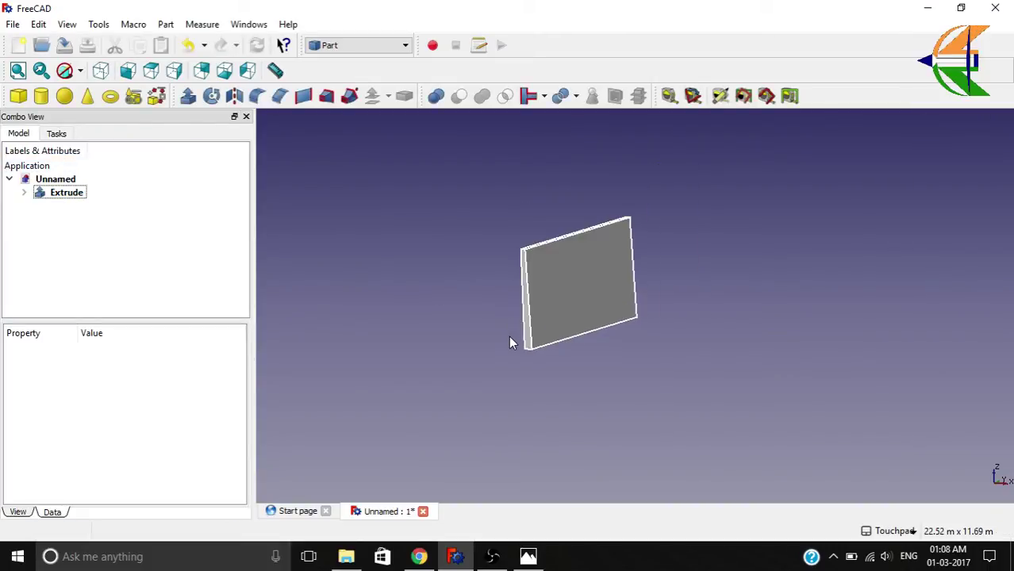
- In the Arch workbench, convert the extruded solid into a wall object and select that wall
alt+drag(500, 385, 356, 286)
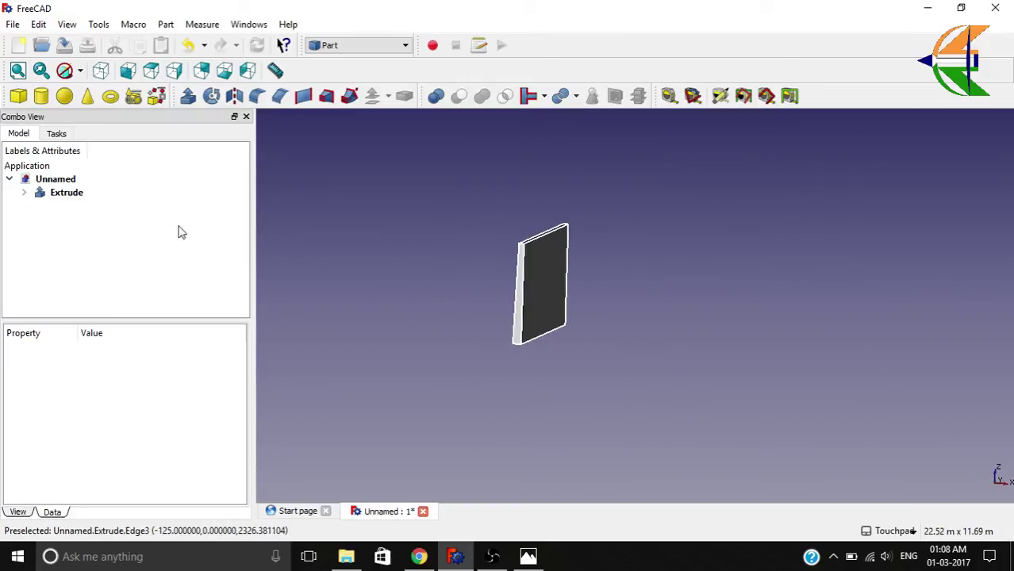
click(76, 195)
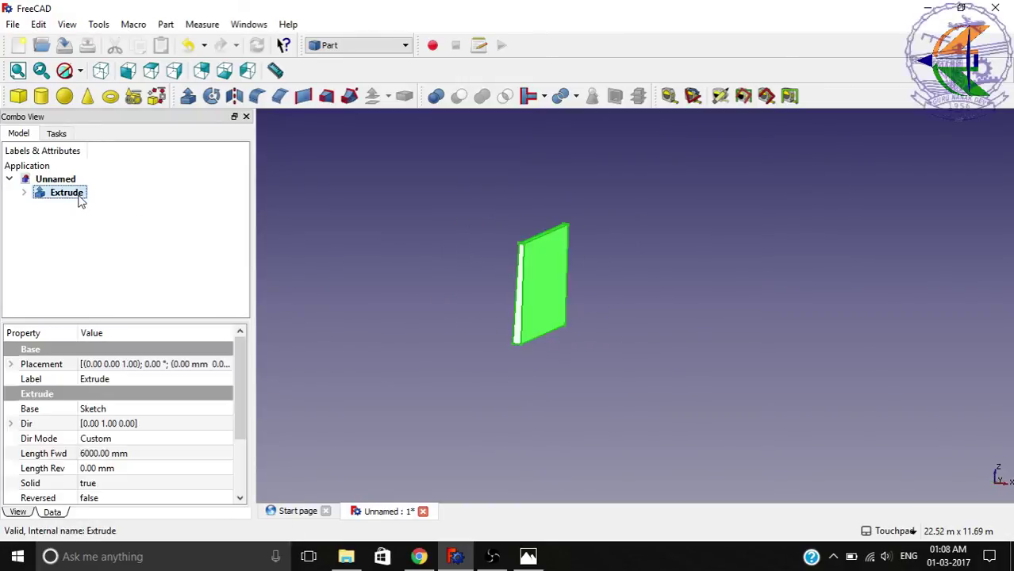
click(335, 47)
click(336, 58)
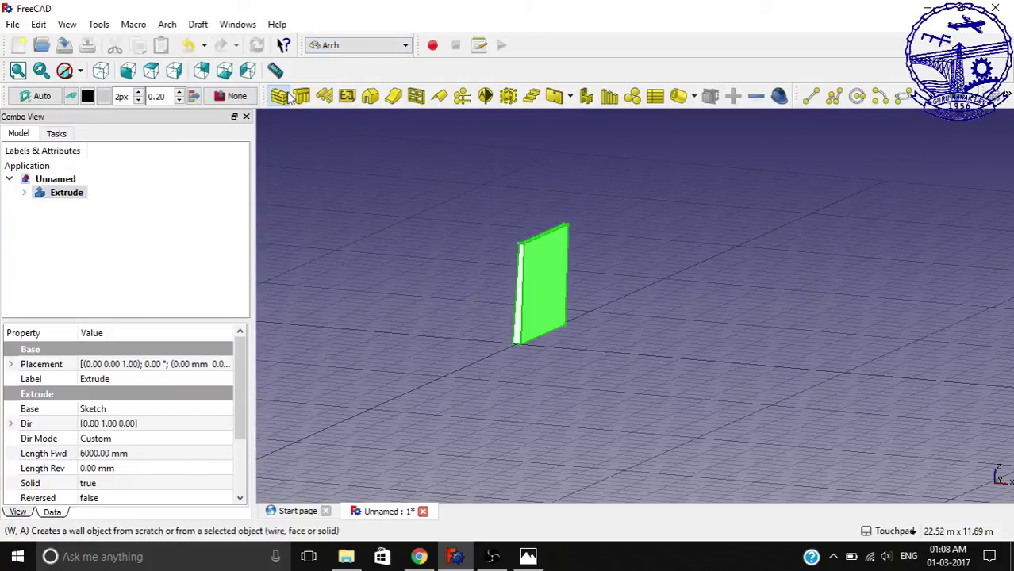
click(278, 96)
click(72, 193)
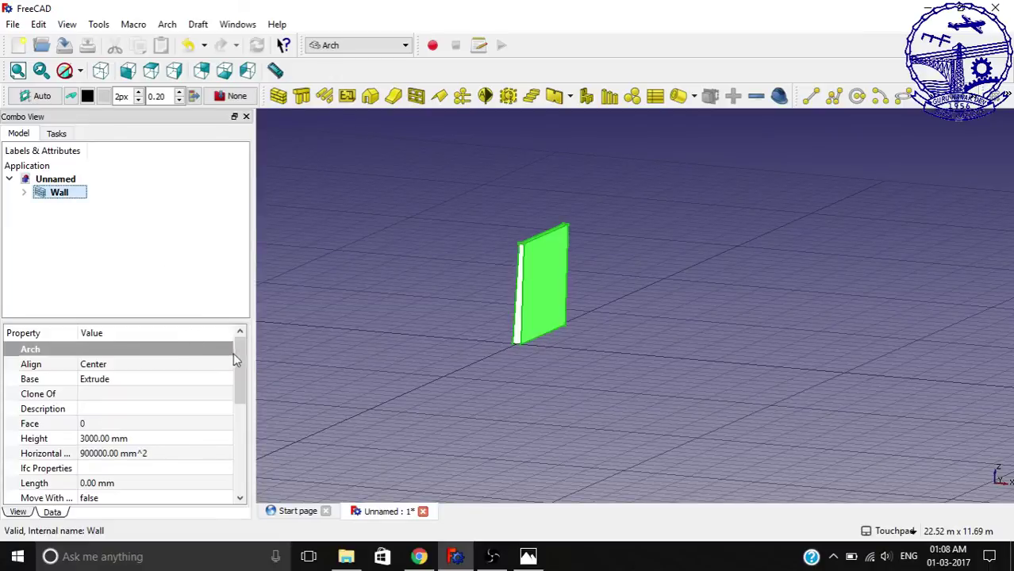
- Choose a role for the wall in its Arch properties and clear the selection
drag(236, 359, 233, 428)
click(166, 379)
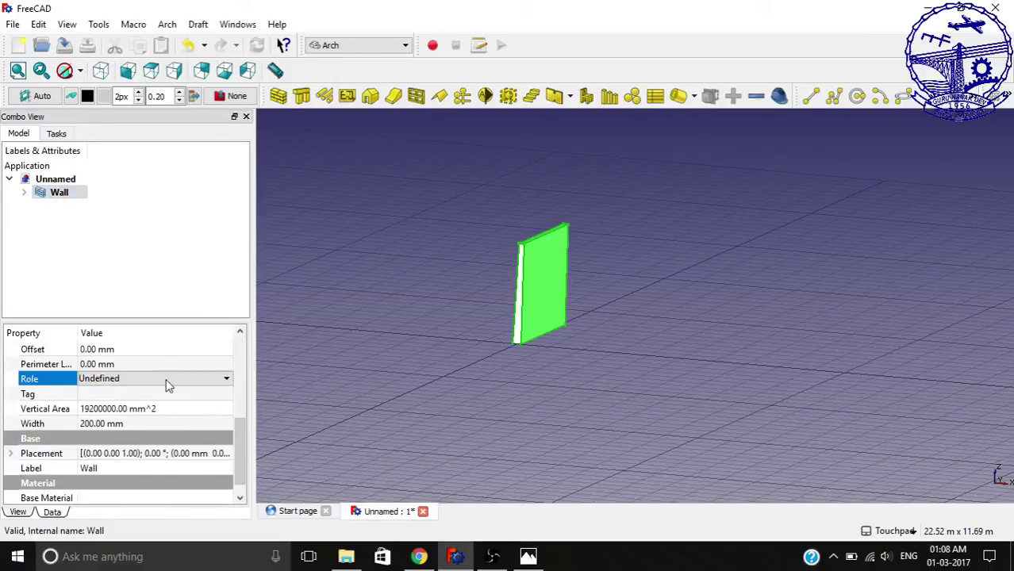
click(166, 378)
click(154, 403)
click(235, 281)
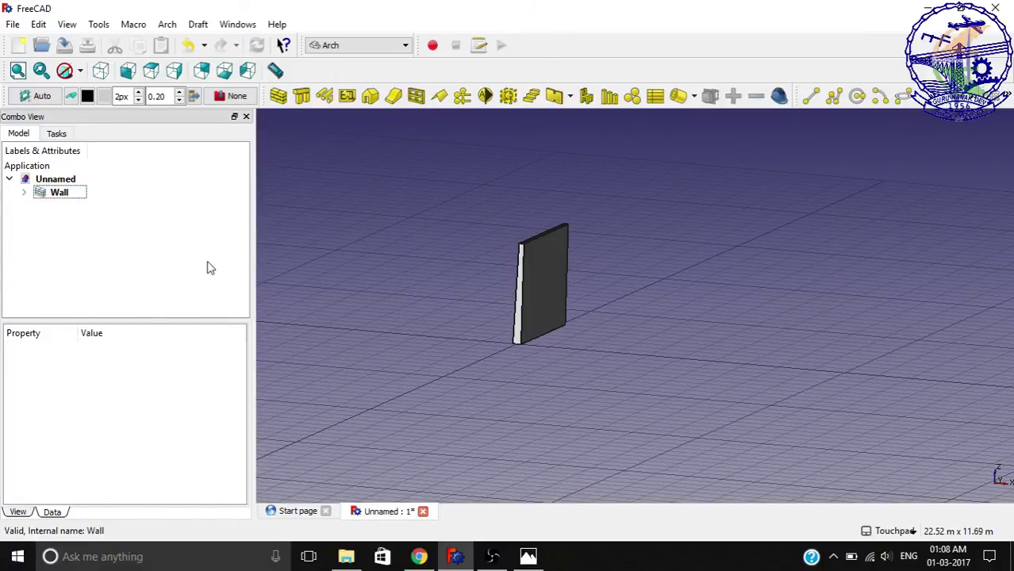
- Show the wall from the front and list the named constraints of its underlying sketch with their full names readable
middle_drag(234, 281, 199, 148)
click(128, 71)
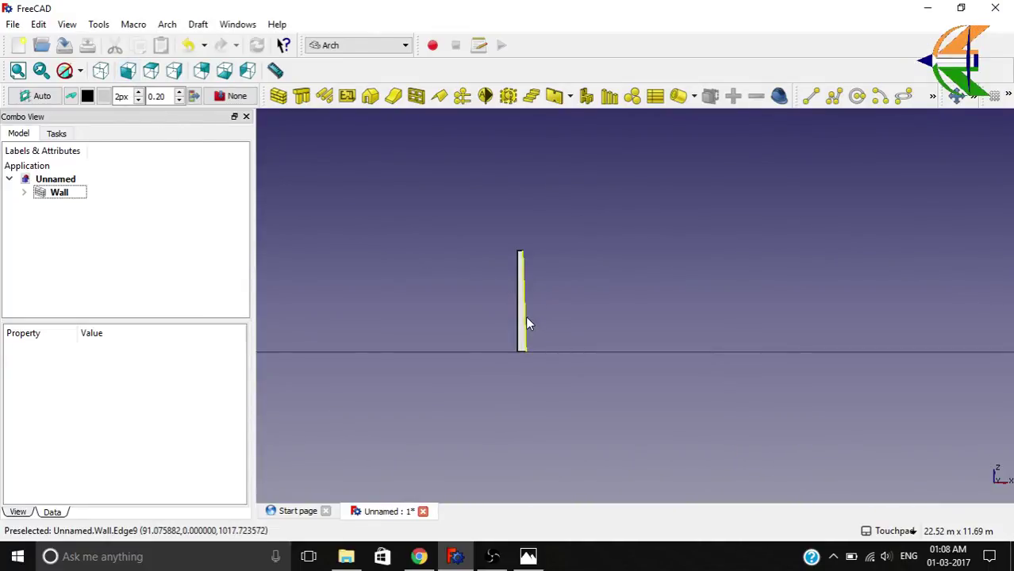
scroll(527, 319, up, 3)
scroll(523, 198, up, 2)
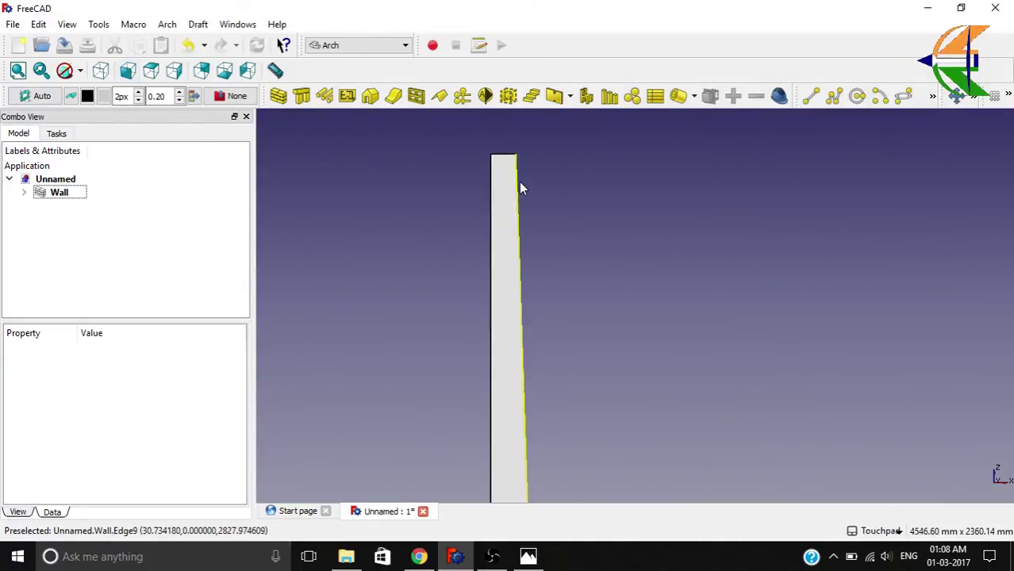
scroll(516, 164, down, 4)
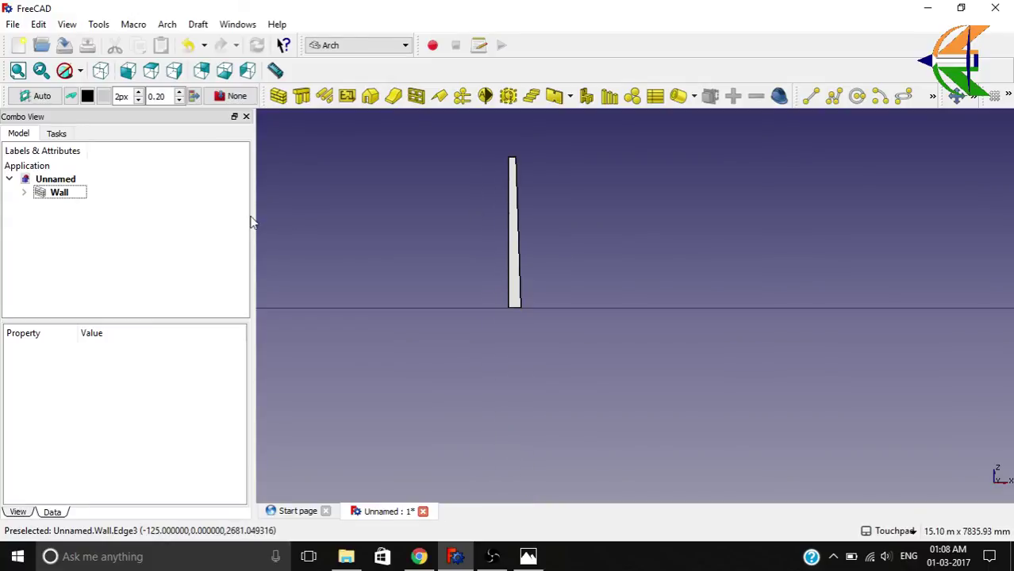
click(24, 193)
click(39, 205)
click(103, 222)
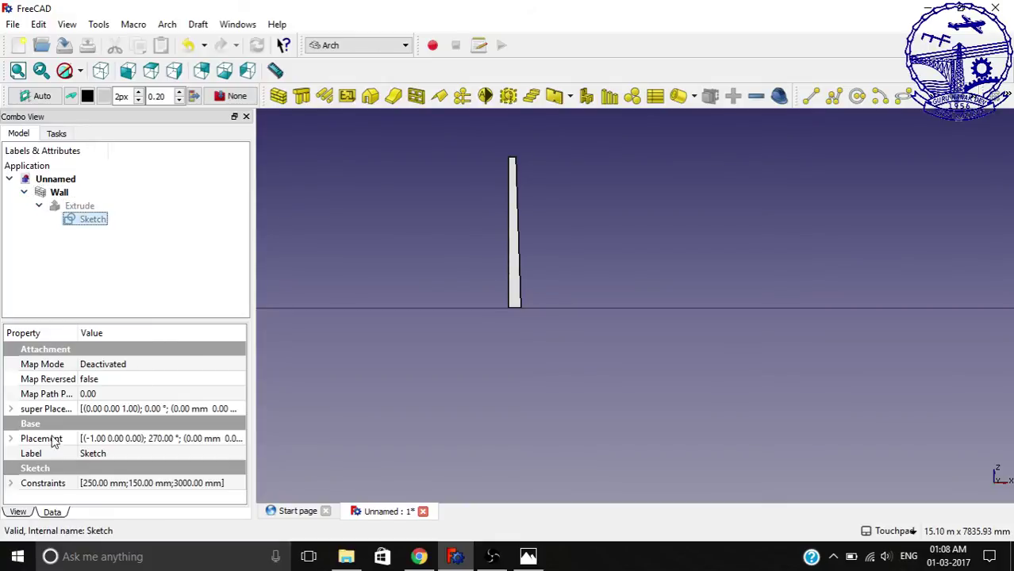
click(11, 484)
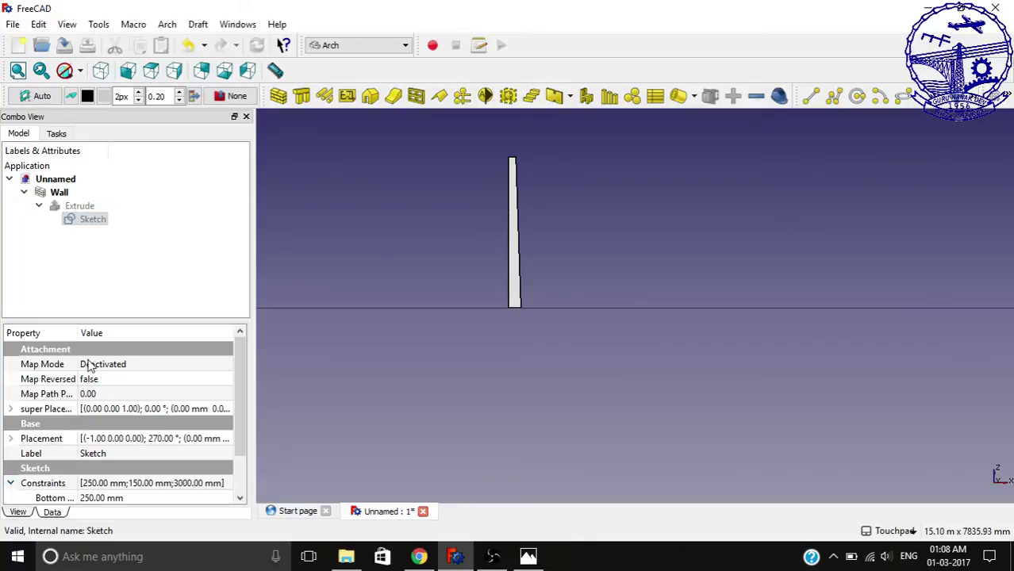
scroll(90, 358, down, 1)
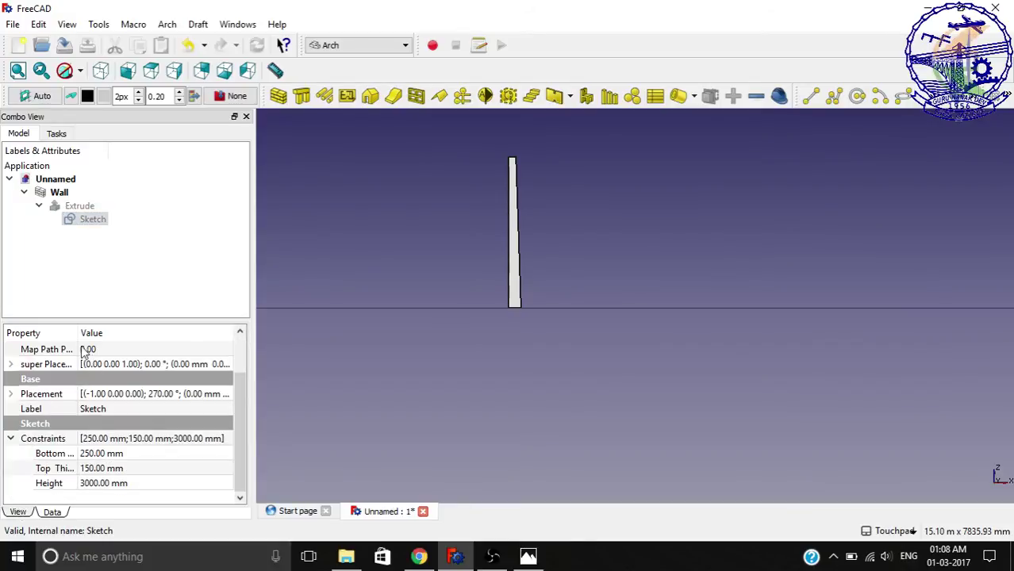
drag(77, 333, 122, 332)
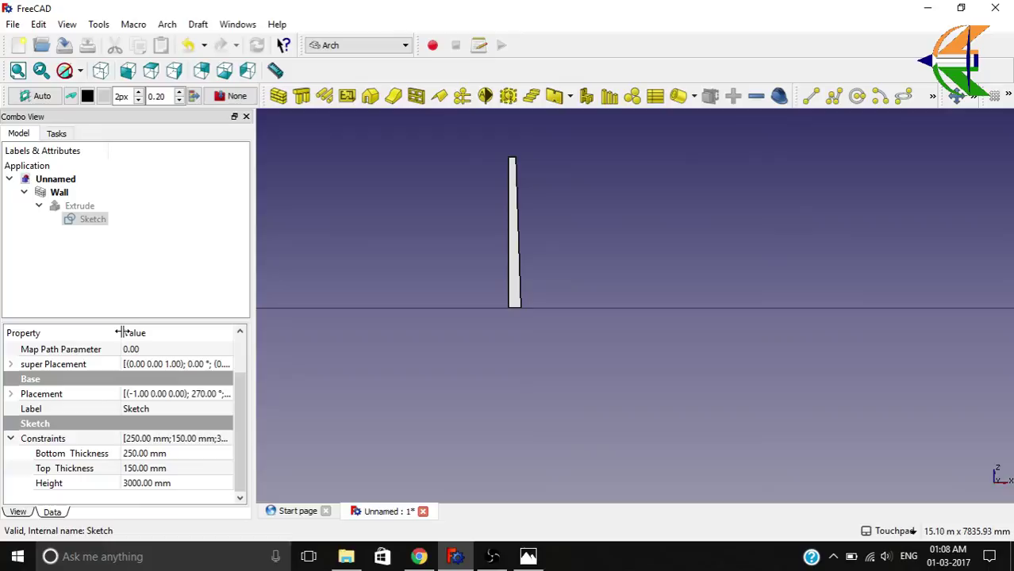
- Set the sketch's Bottom Thickness constraint to 600 mm
click(131, 457)
drag(169, 453, 117, 454)
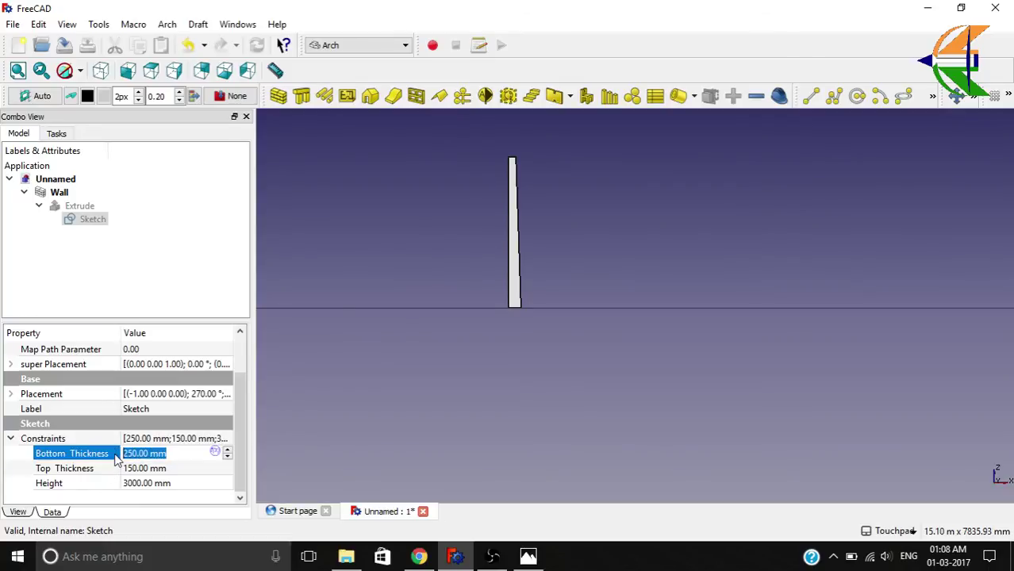
text(6)
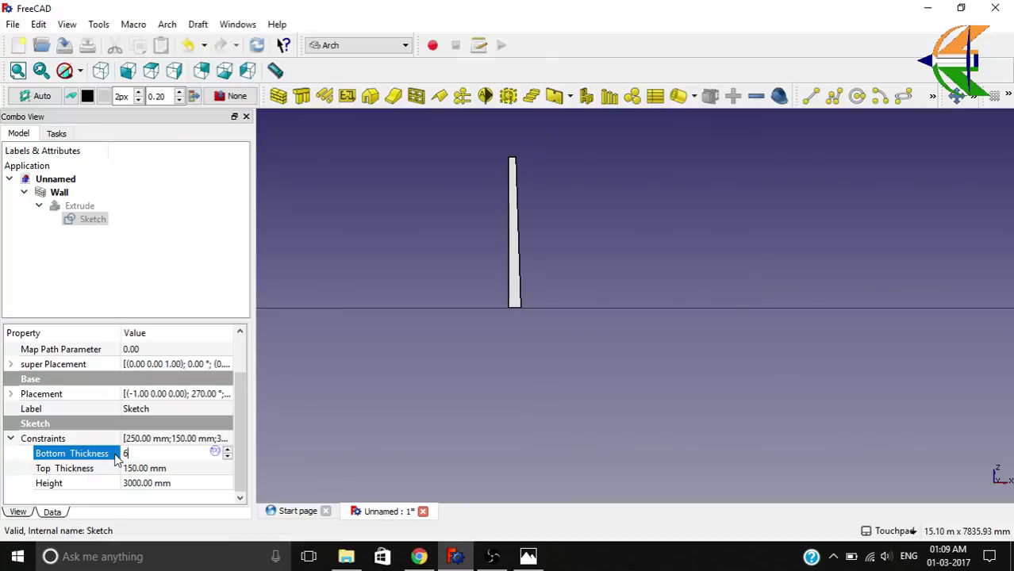
text(00)
key(Return)
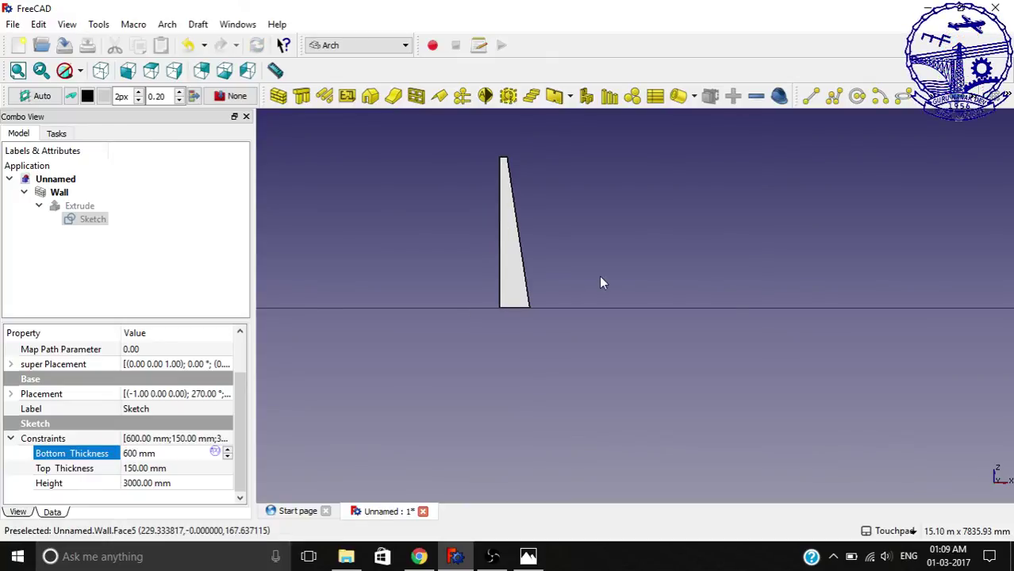
- Set the Top Thickness constraint of the wall's underlying sketch to 200 mm
middle_drag(602, 281, 605, 335)
middle_drag(609, 264, 289, 167)
key(1)
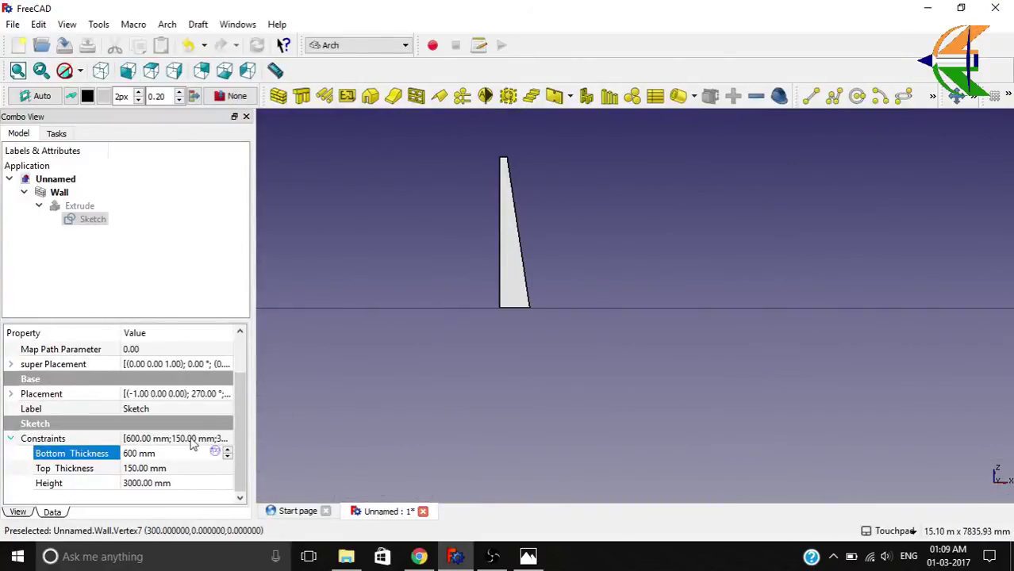
click(147, 471)
drag(173, 469, 123, 478)
text(200)
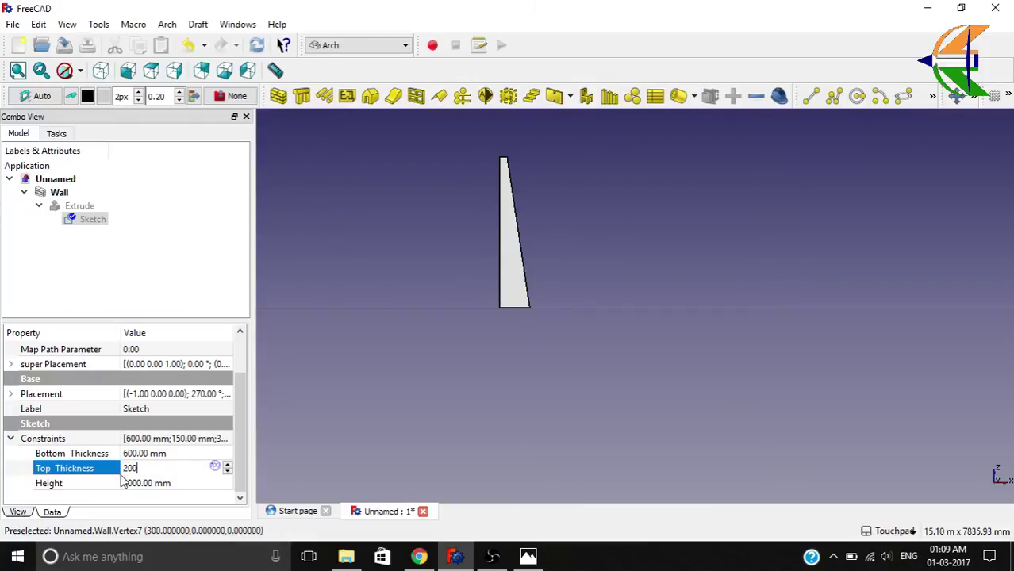
key(Return)
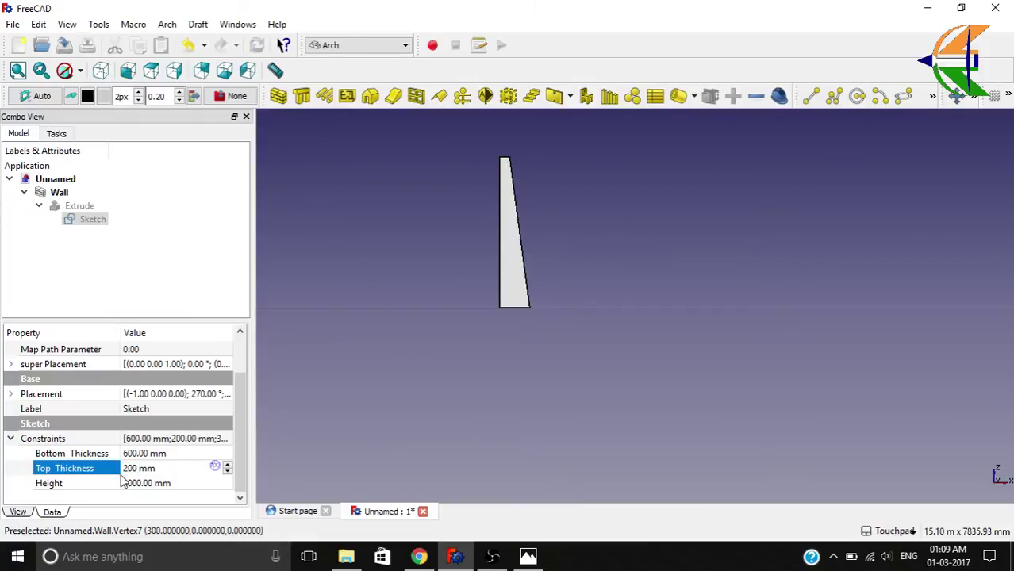
- Set the Height constraint of the wall's underlying sketch to 6 m
click(136, 483)
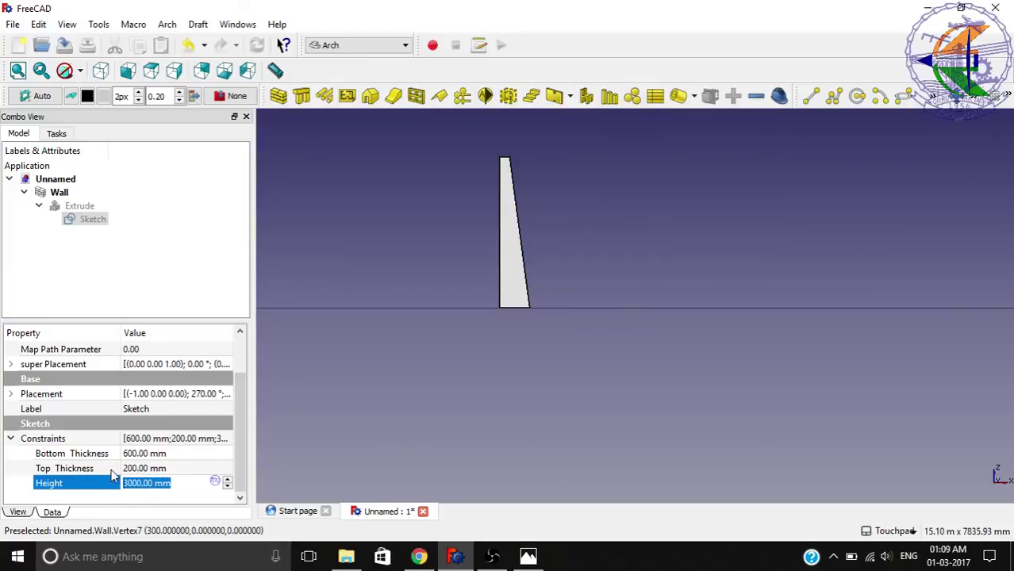
text(6 m)
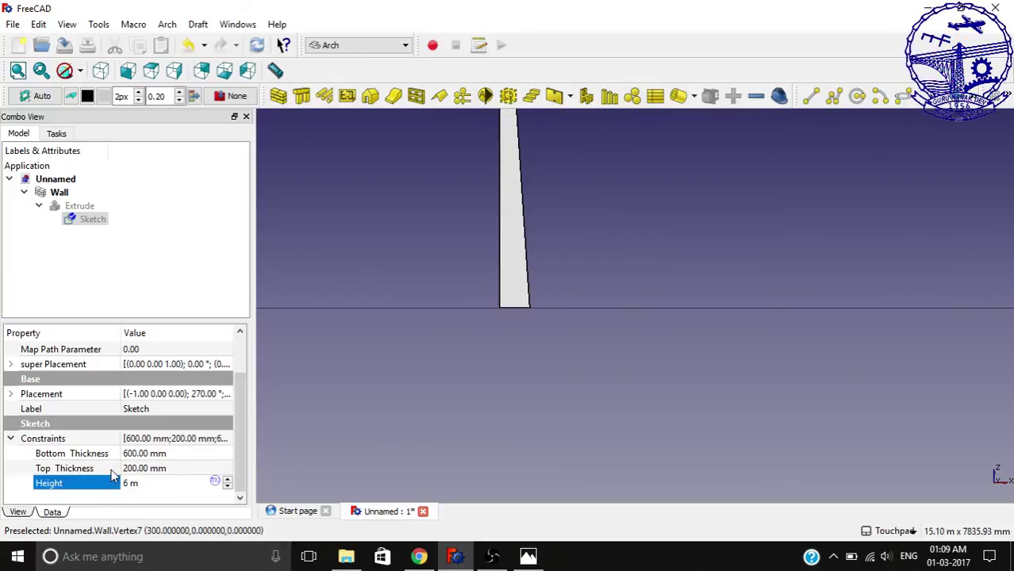
middle_drag(367, 273, 489, 351)
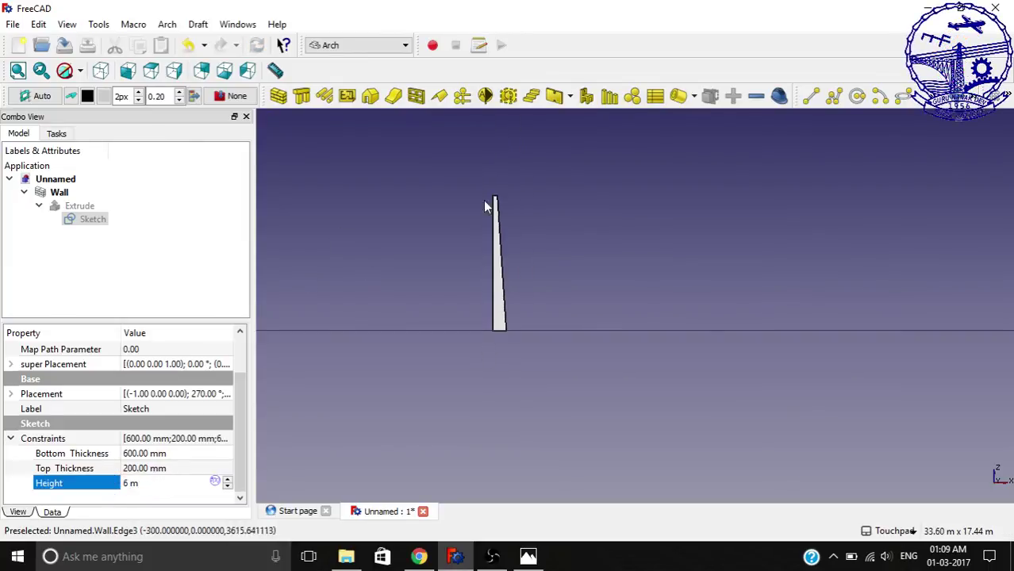
middle_drag(532, 276, 610, 303)
click(128, 70)
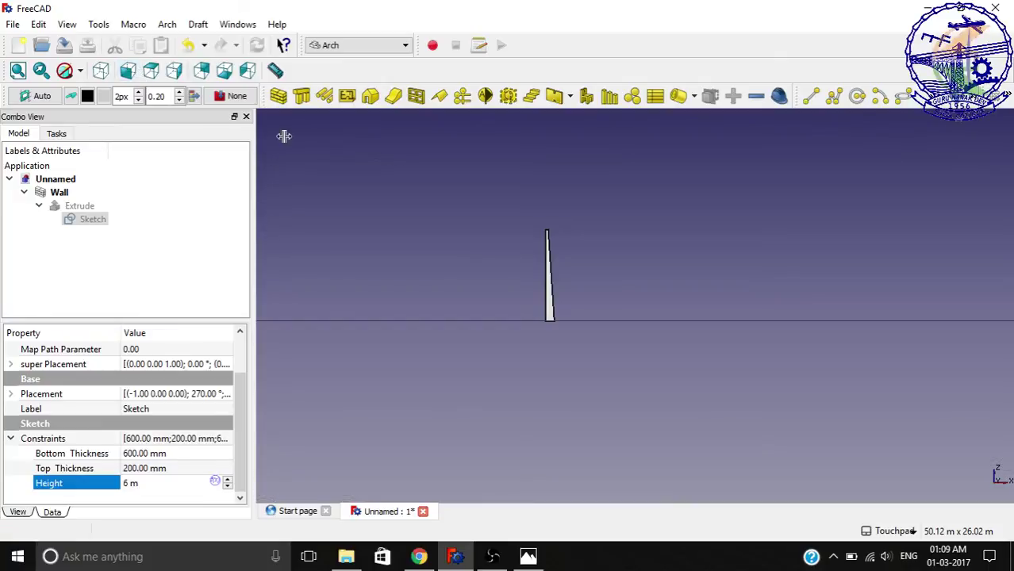
scroll(562, 266, up, 5)
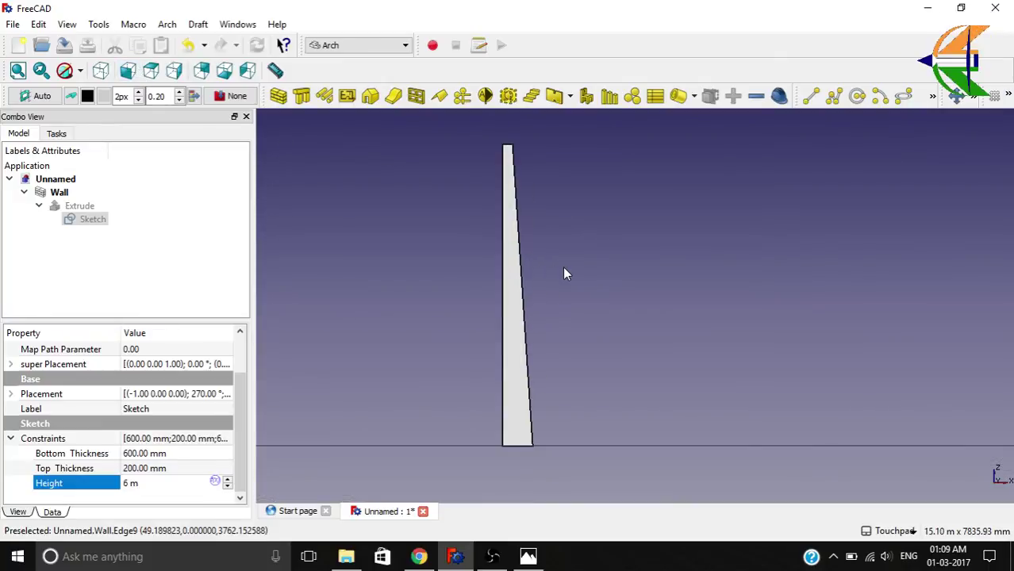